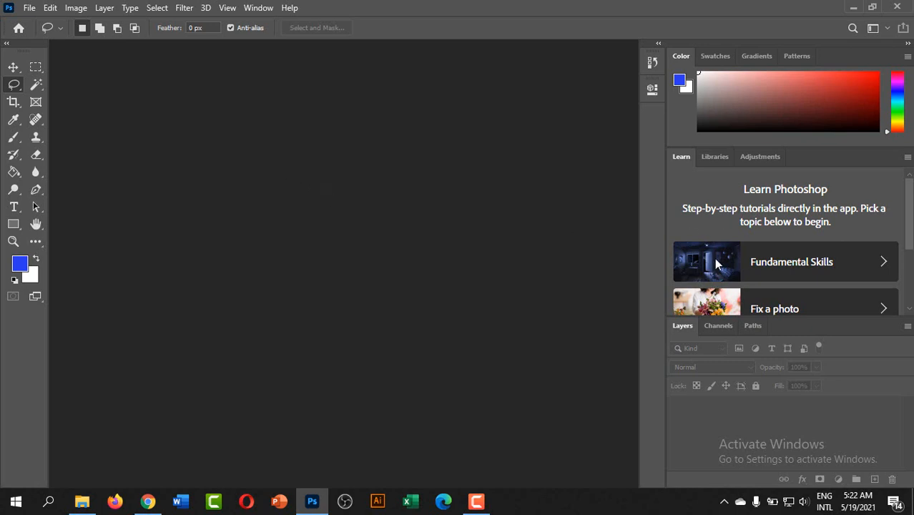
pyautogui.click(720, 327)
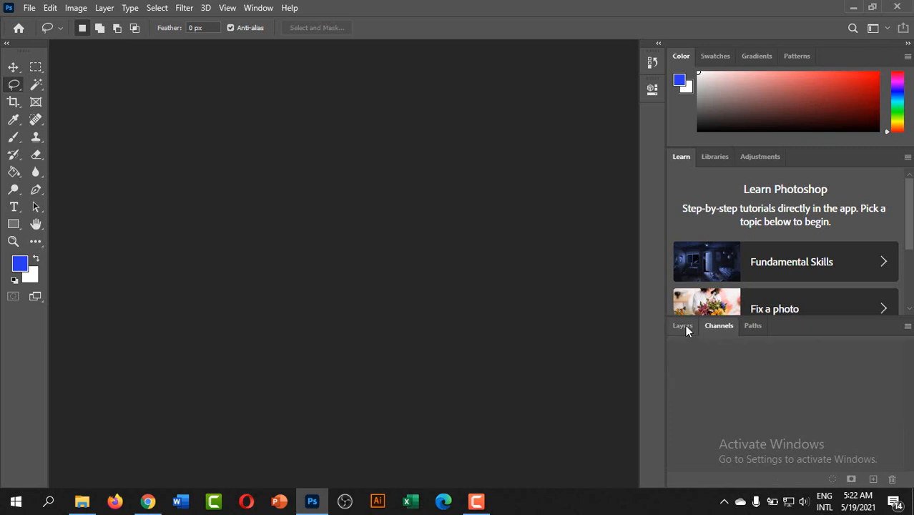
pyautogui.click(685, 327)
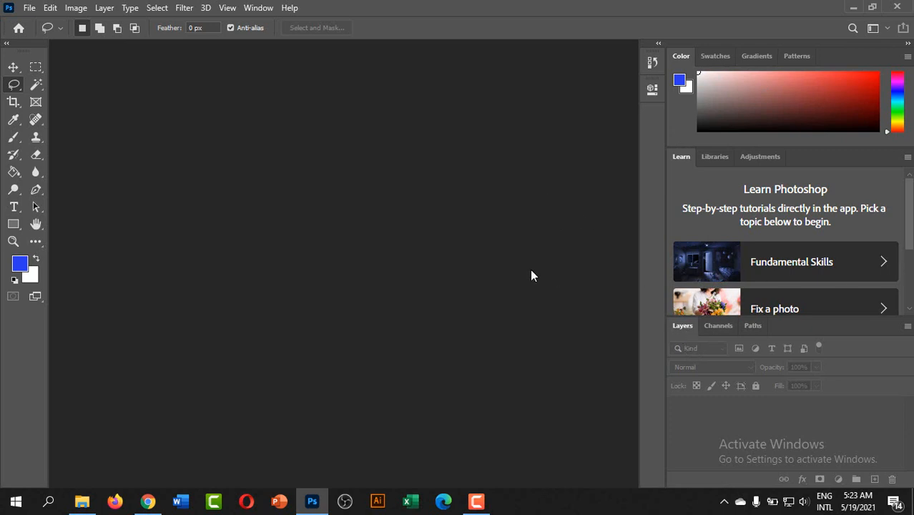
pyautogui.click(254, 9)
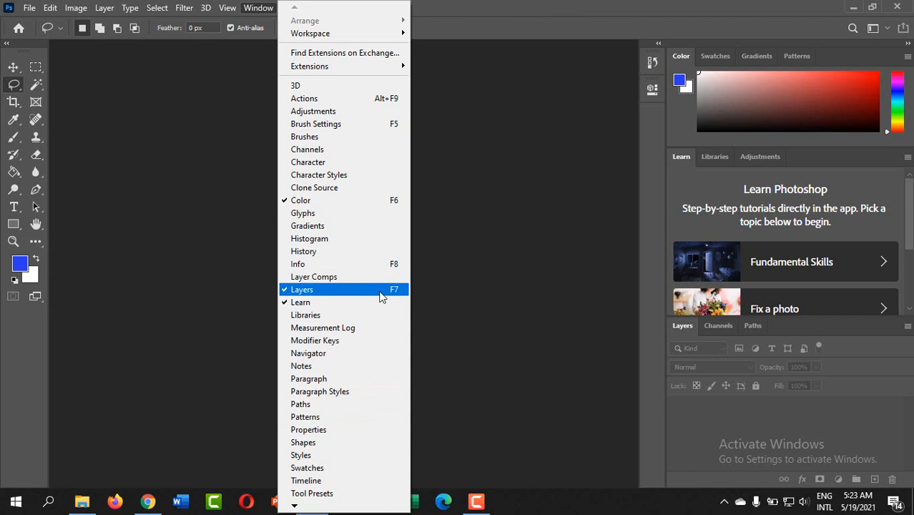
pyautogui.click(435, 11)
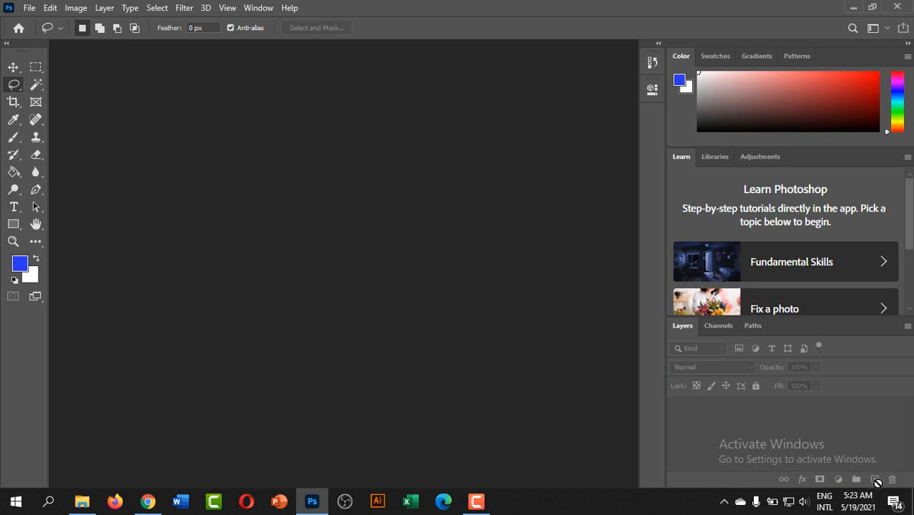
# - Create a blank white 1000 x 500 px document at 72 ppi in RGB color
pyautogui.click(29, 7)
pyautogui.click(107, 22)
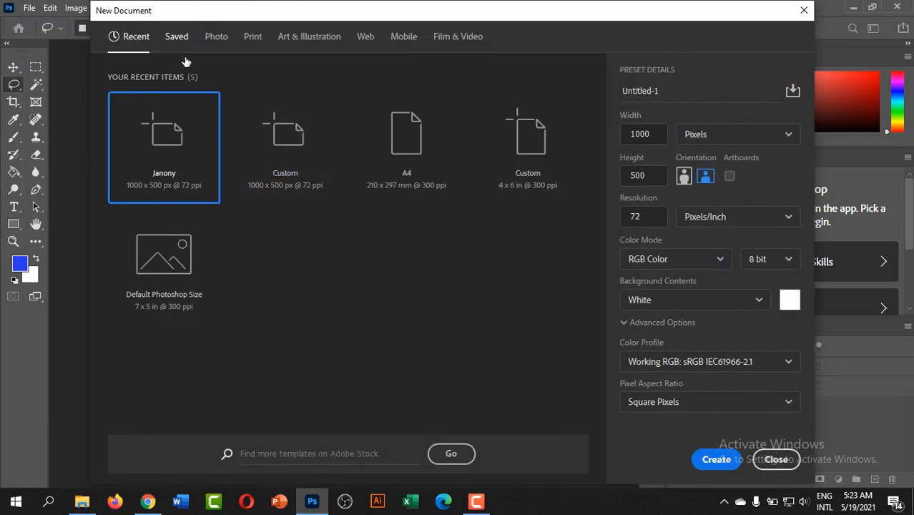
pyautogui.click(177, 37)
pyautogui.click(713, 460)
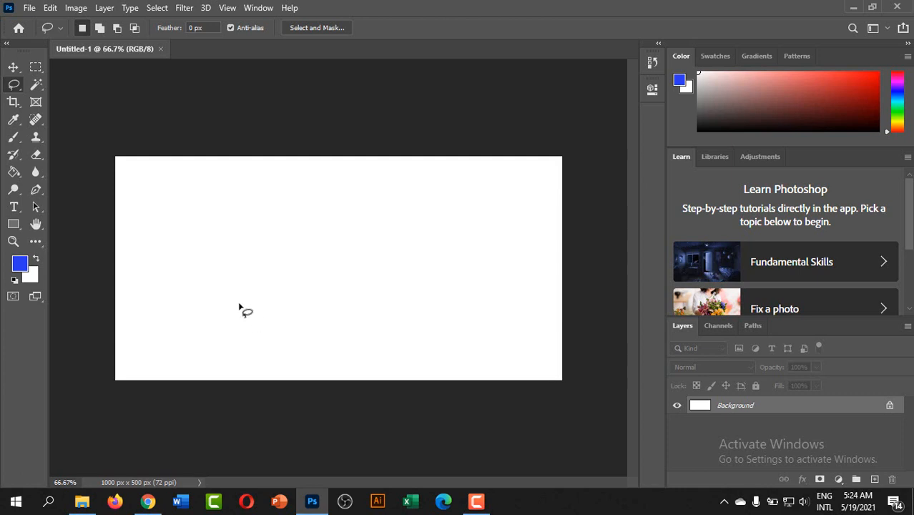
# - Draw a freehand Lasso selection around the canvas's middle and add a second overlapping area extending it toward the right edge
pyautogui.moveTo(233, 296)
pyautogui.mouseDown()
pyautogui.moveTo(317, 333)
pyautogui.moveTo(387, 325)
pyautogui.moveTo(406, 295)
pyautogui.moveTo(387, 280)
pyautogui.moveTo(397, 261)
pyautogui.moveTo(374, 253)
pyautogui.moveTo(359, 206)
pyautogui.moveTo(288, 194)
pyautogui.moveTo(263, 206)
pyautogui.moveTo(257, 224)
pyautogui.moveTo(223, 227)
pyautogui.moveTo(216, 247)
pyautogui.moveTo(223, 293)
pyautogui.mouseUp()
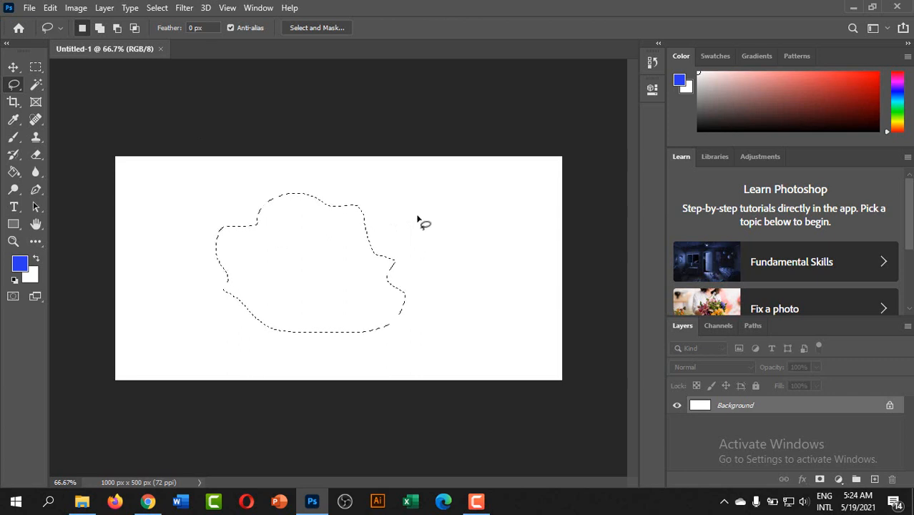
pyautogui.press('shift')
pyautogui.moveTo(419, 211)
pyautogui.mouseDown()
pyautogui.moveTo(350, 225)
pyautogui.moveTo(335, 284)
pyautogui.moveTo(357, 312)
pyautogui.moveTo(419, 335)
pyautogui.moveTo(507, 331)
pyautogui.moveTo(513, 272)
pyautogui.moveTo(475, 230)
pyautogui.moveTo(423, 218)
pyautogui.mouseUp()
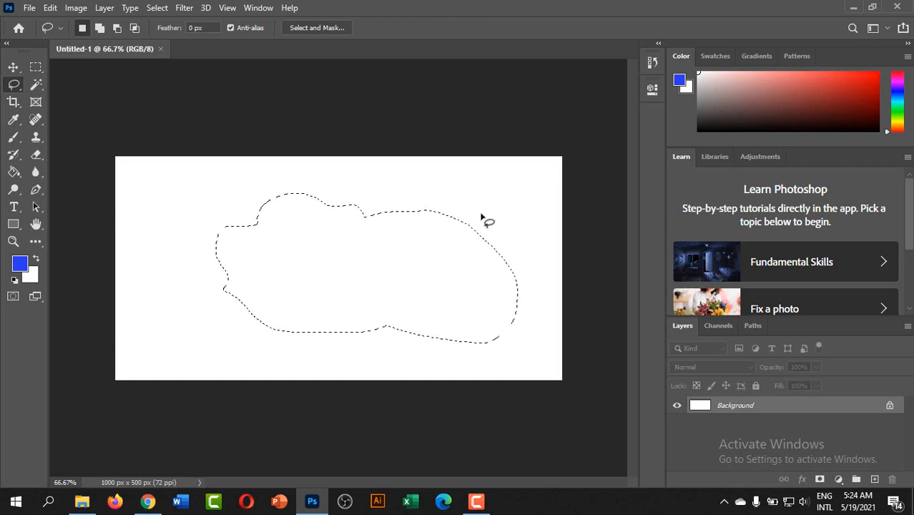
# - Subtract the left end from the Lasso selection and intersect the remainder with a loop around its right end
pyautogui.moveTo(224, 196)
pyautogui.mouseDown()
pyautogui.moveTo(205, 236)
pyautogui.moveTo(200, 304)
pyautogui.moveTo(214, 314)
pyautogui.moveTo(243, 300)
pyautogui.moveTo(269, 233)
pyautogui.mouseUp()
pyautogui.moveTo(252, 203); pyautogui.dragTo(227, 200)
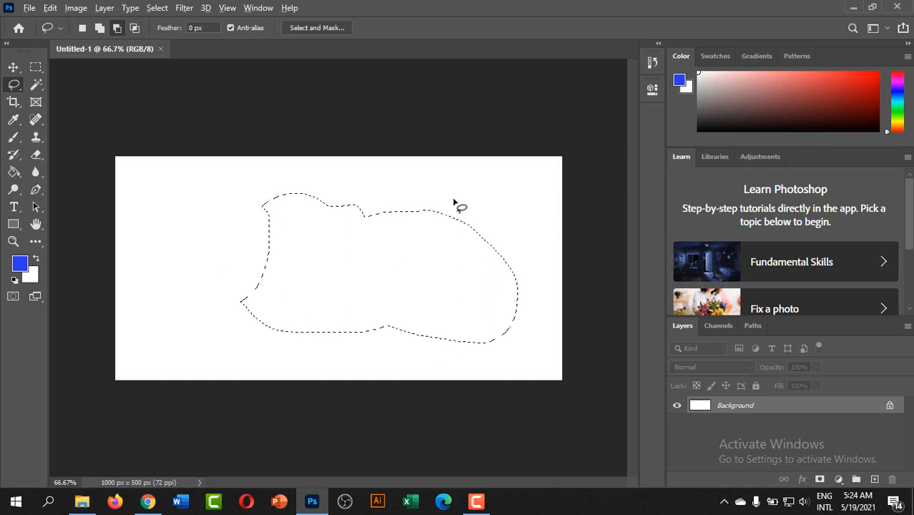
pyautogui.moveTo(480, 188)
pyautogui.mouseDown()
pyautogui.moveTo(433, 294)
pyautogui.moveTo(440, 342)
pyautogui.mouseUp()
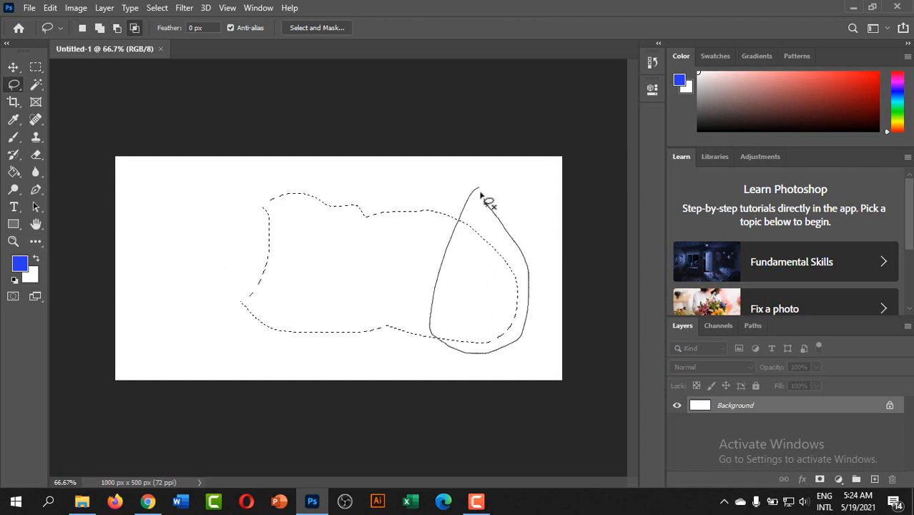
pyautogui.moveTo(478, 190); pyautogui.dragTo(478, 192)
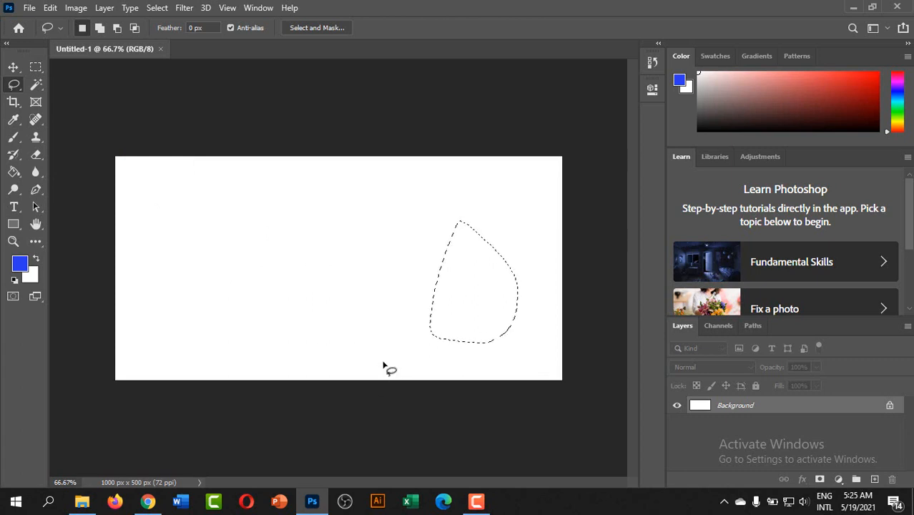
# - Make a five-sided selection in the left half of the canvas with the Polygonal Lasso tool
pyautogui.rightClick(17, 87)
pyautogui.click(112, 99)
pyautogui.click(180, 224)
pyautogui.click(317, 203)
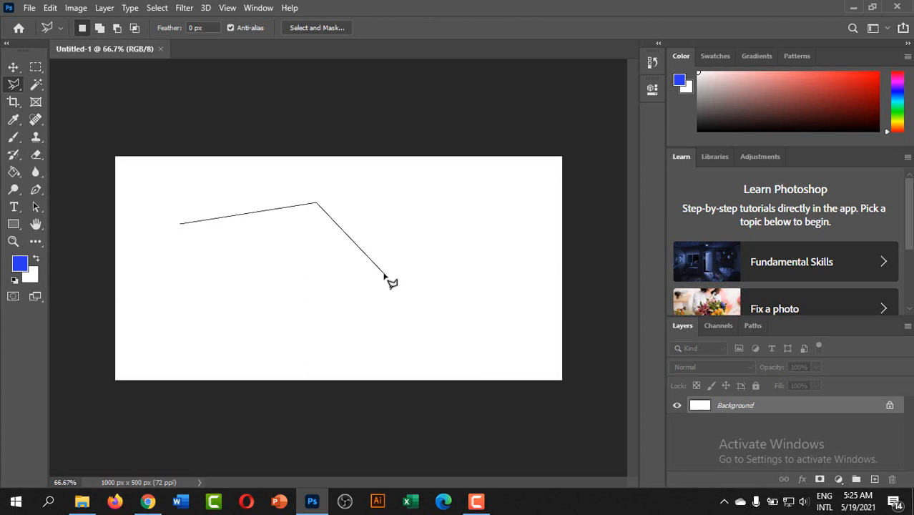
pyautogui.click(384, 274)
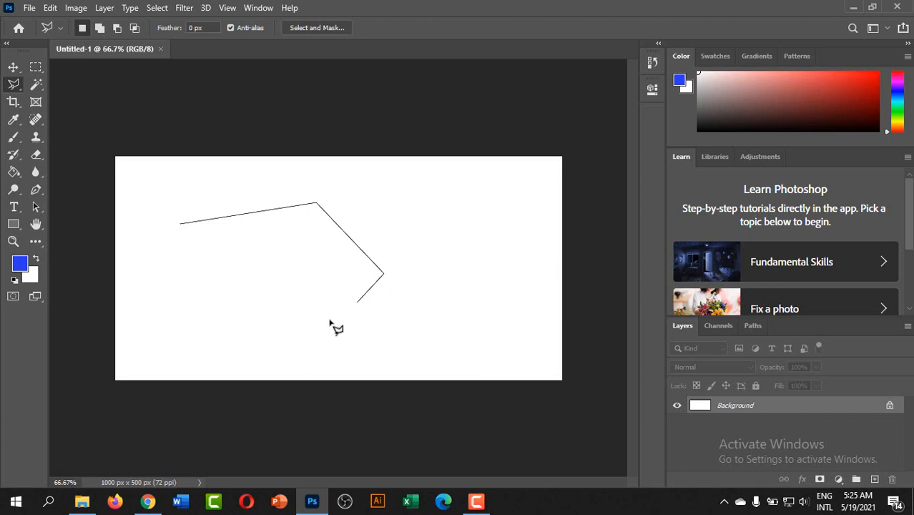
pyautogui.click(283, 341)
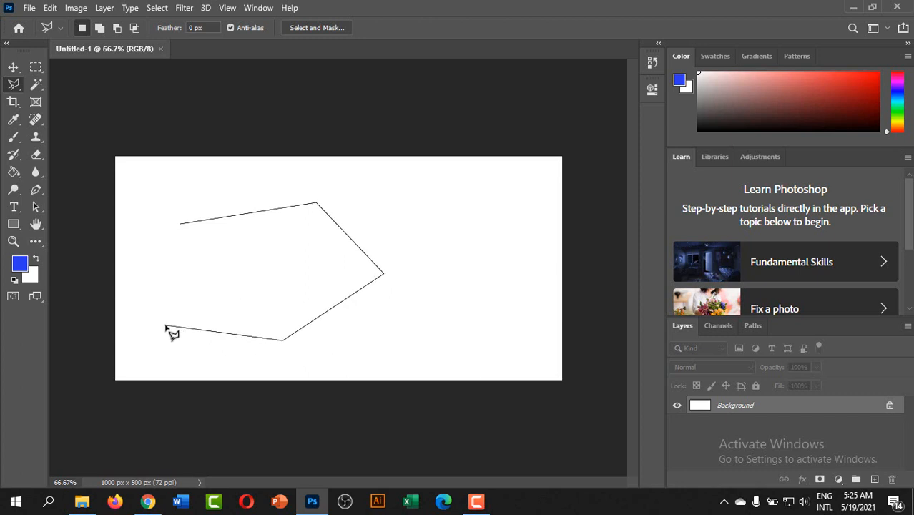
pyautogui.click(165, 327)
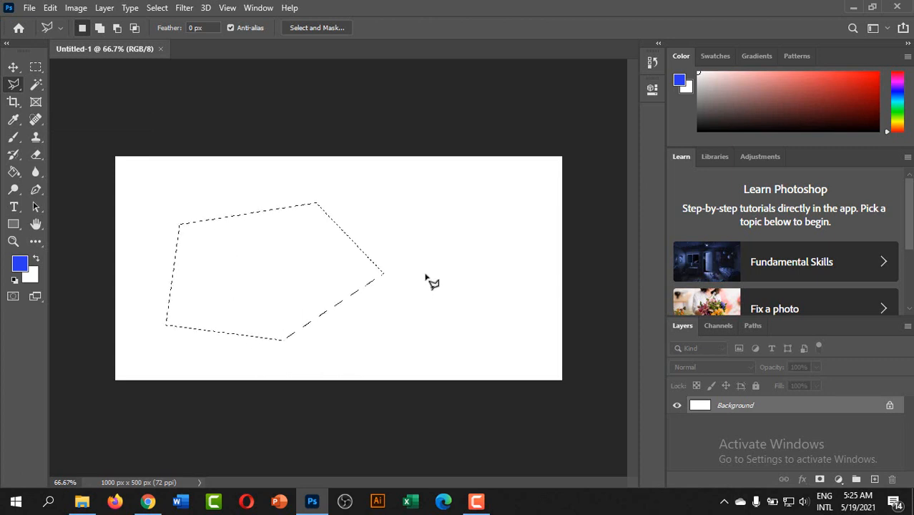
pyautogui.click(397, 211)
pyautogui.click(503, 217)
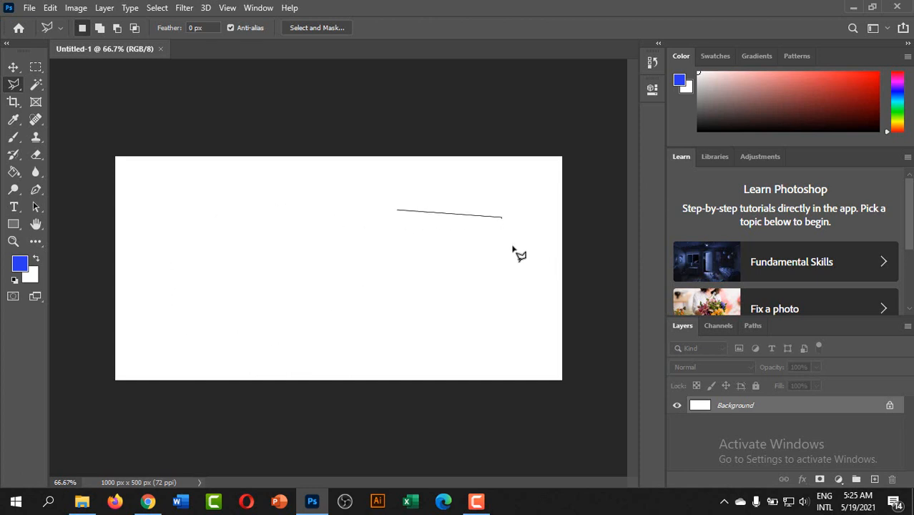
pyautogui.click(529, 322)
pyautogui.click(409, 351)
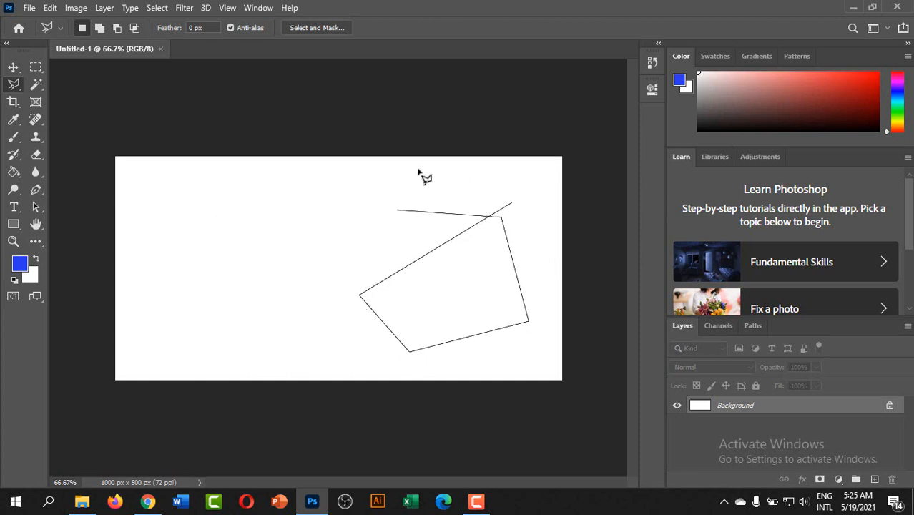
pyautogui.click(384, 342)
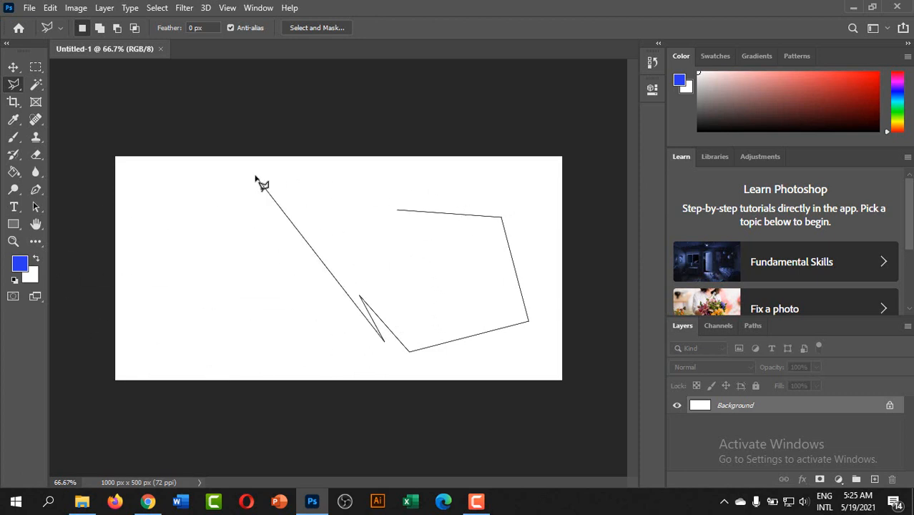
pyautogui.click(213, 288)
pyautogui.click(585, 316)
pyautogui.click(536, 207)
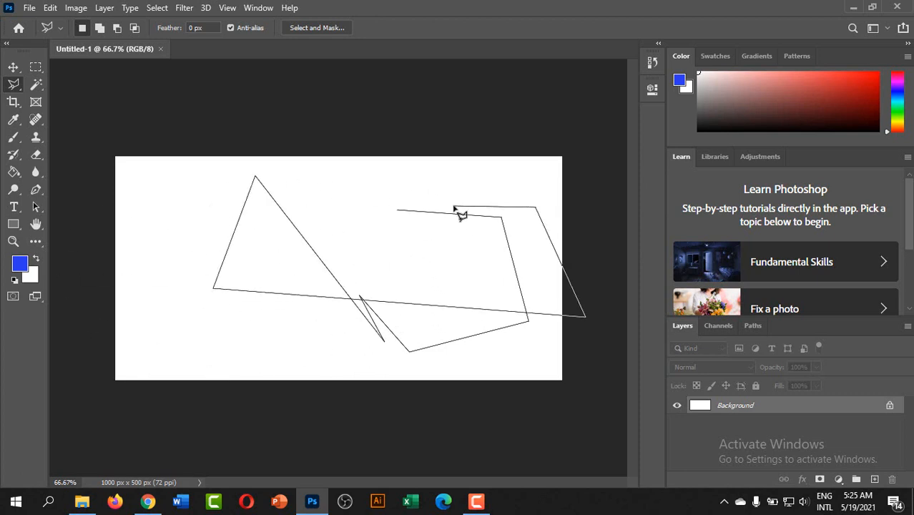
pyautogui.click(453, 206)
pyautogui.click(428, 269)
pyautogui.press('Escape')
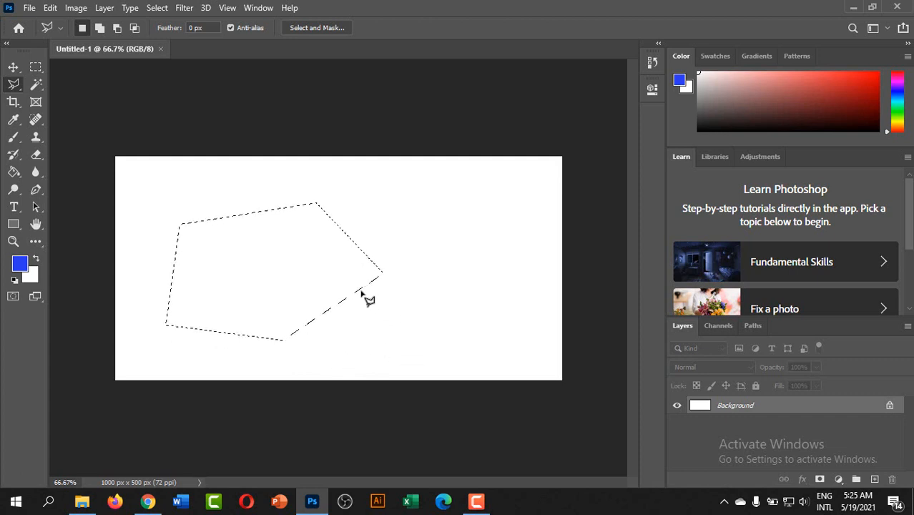
# - Start a Polygonal Lasso outline with four corners from the canvas's upper middle and remove its last two corner points
pyautogui.click(297, 179)
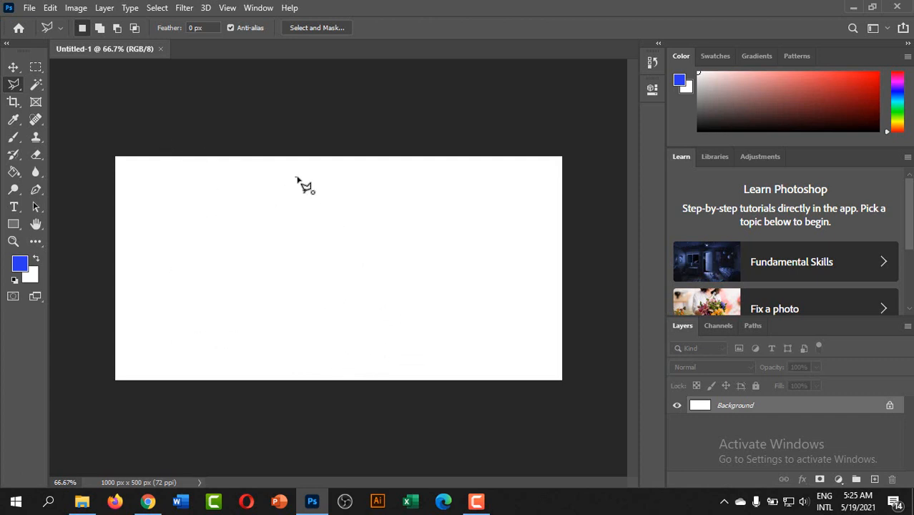
pyautogui.click(444, 174)
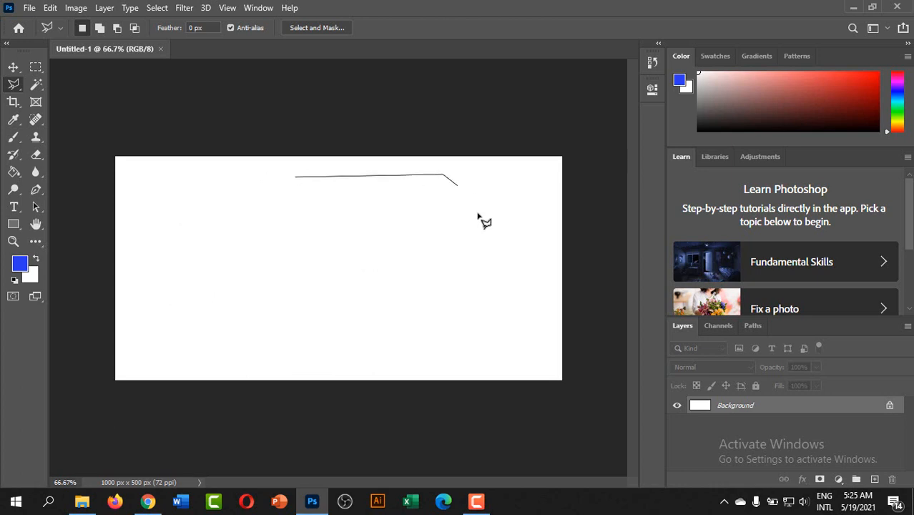
pyautogui.click(499, 275)
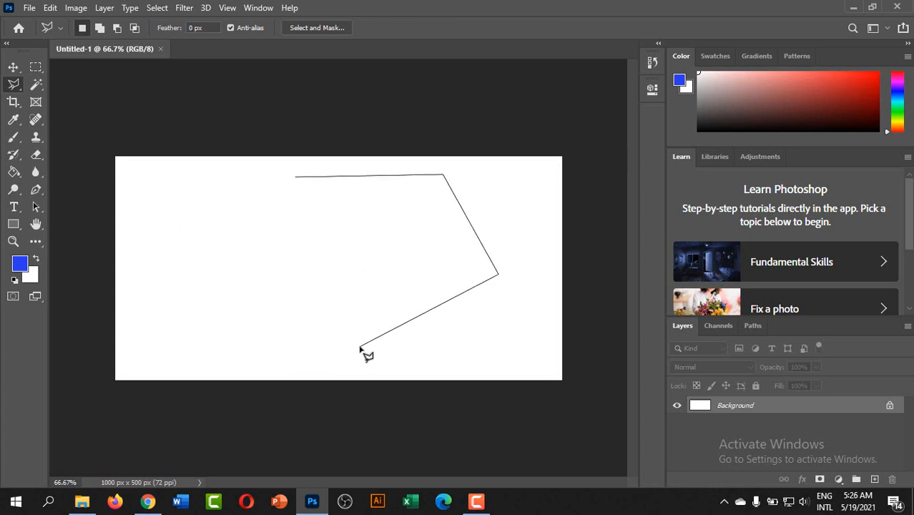
pyautogui.click(463, 338)
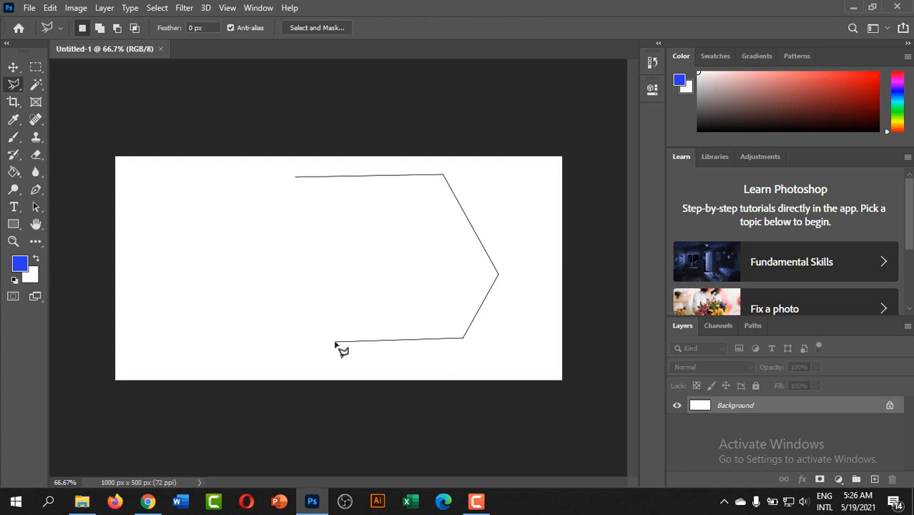
pyautogui.press('BackSpace')
pyautogui.press('space')
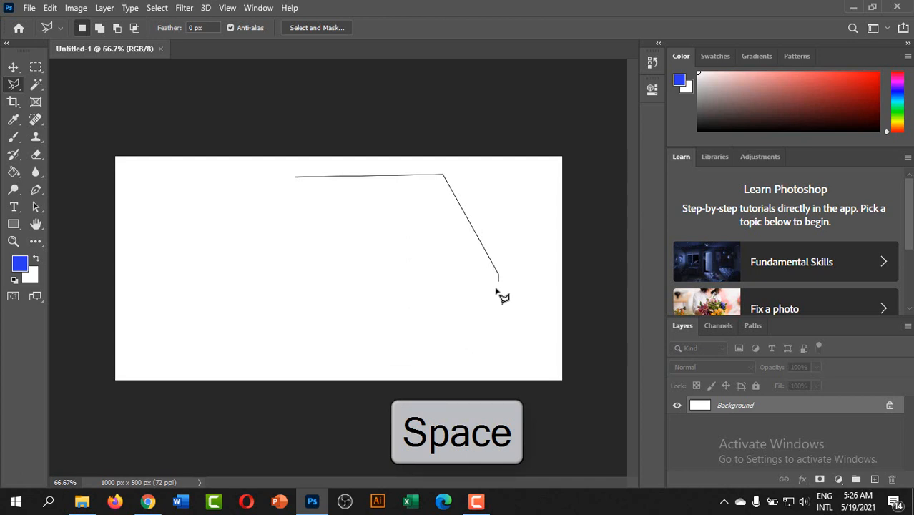
pyautogui.press('BackSpace')
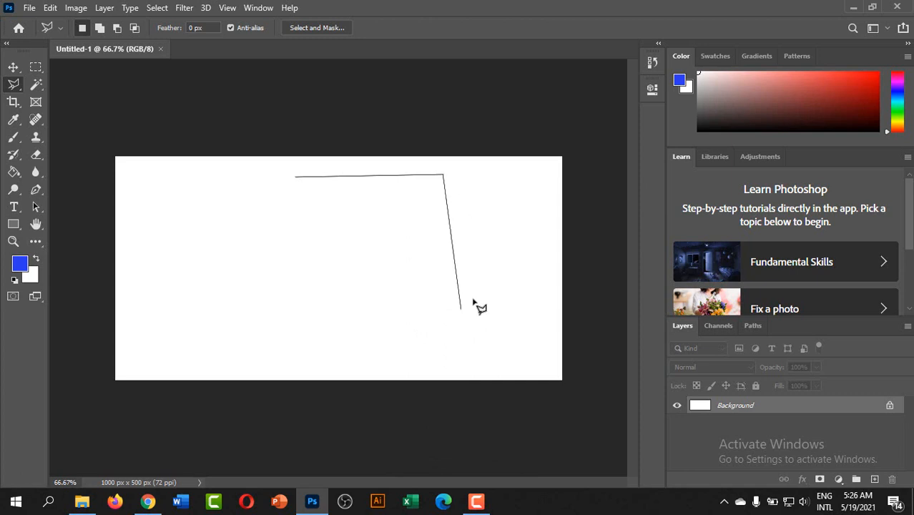
# - Add three corners on the right, bottom and left of the outline and close it into a five-sided selection
pyautogui.click(502, 272)
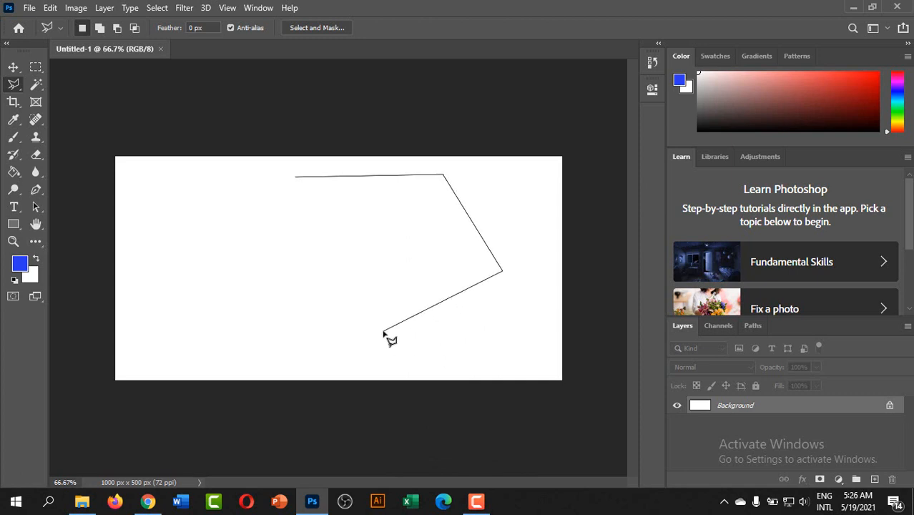
pyautogui.click(384, 332)
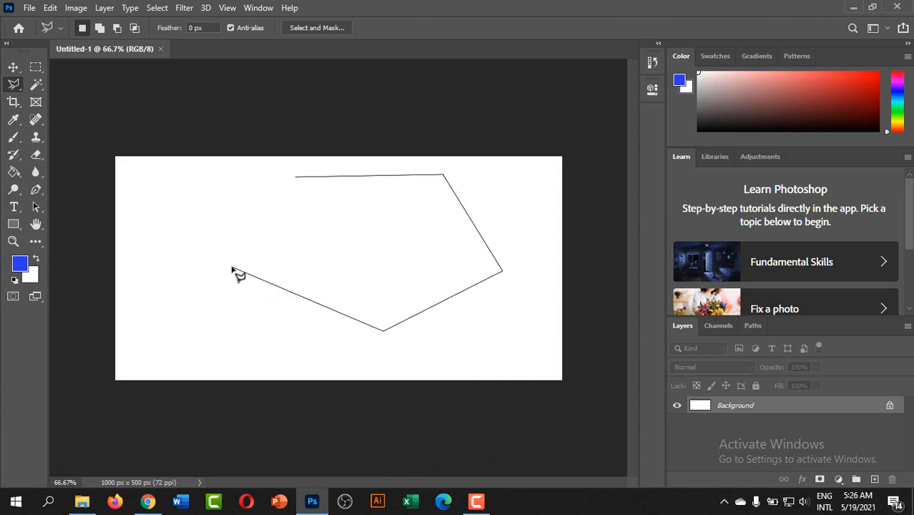
pyautogui.click(232, 266)
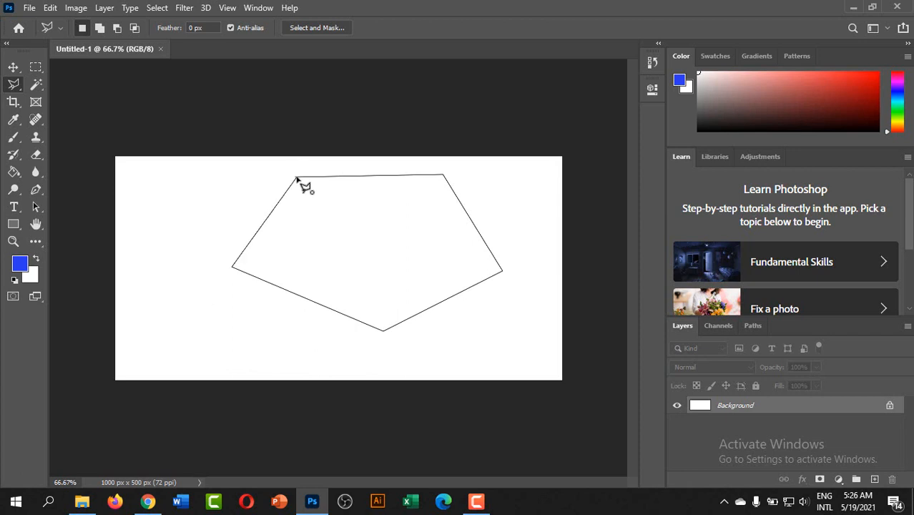
pyautogui.click(301, 184)
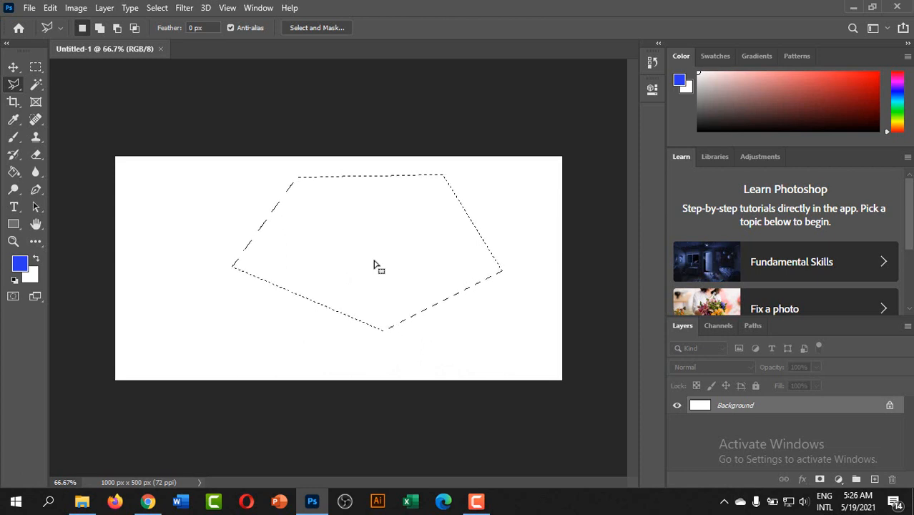
# - Close the blank document and open maarten-deckers-yWO5xD-JFAM-unsplash.jpg from the Downloads folder in Photoshop
pyautogui.click(161, 49)
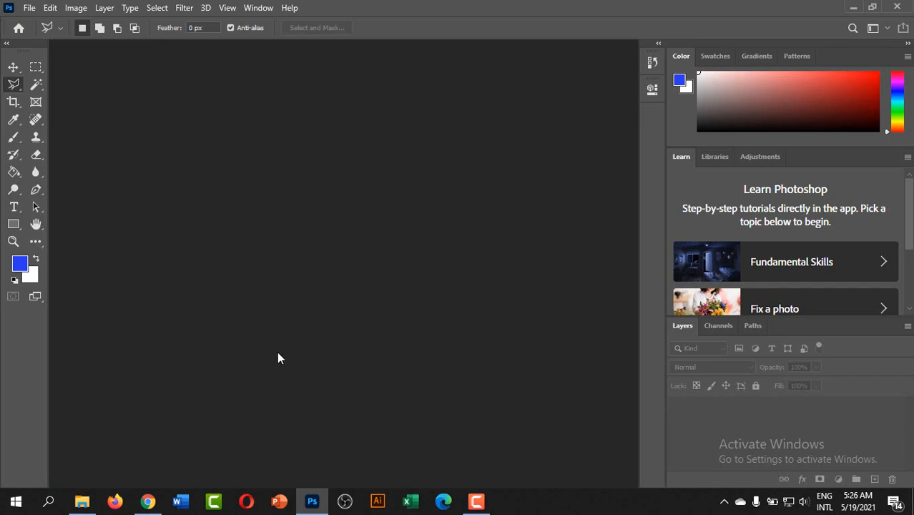
pyautogui.click(80, 505)
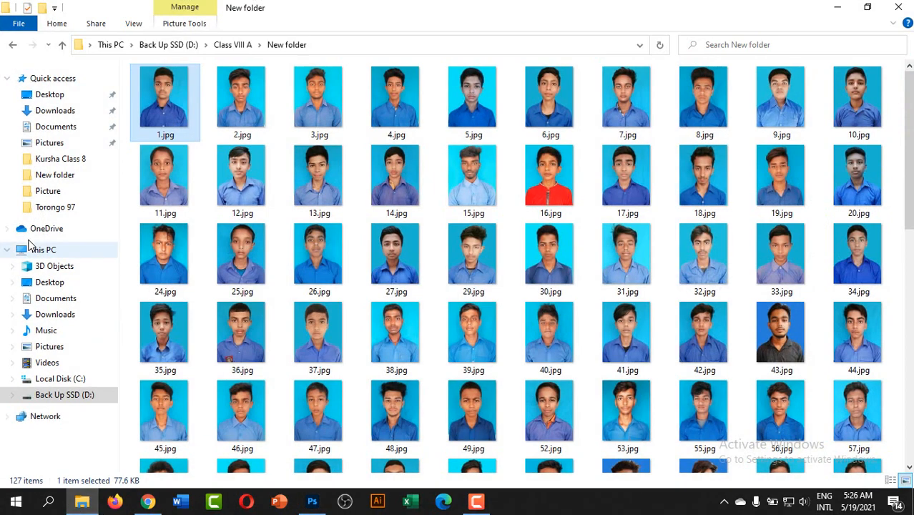
pyautogui.click(49, 114)
pyautogui.click(254, 127)
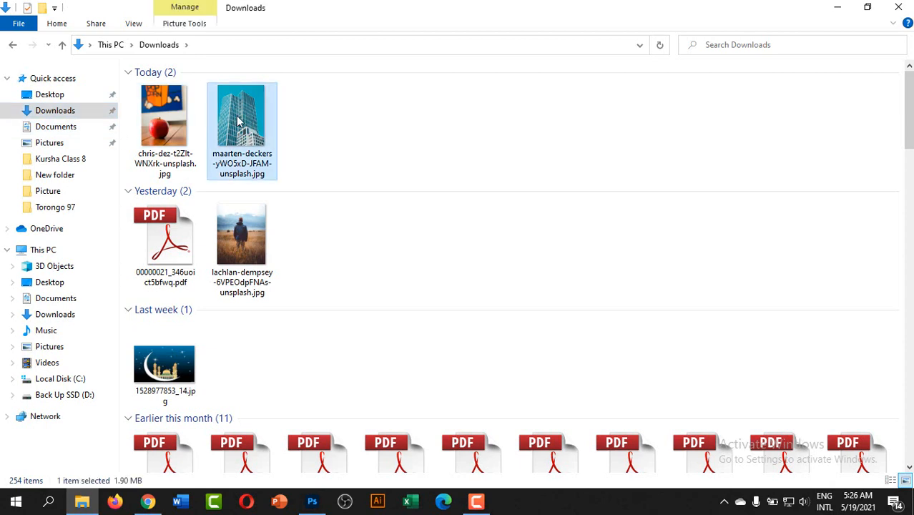
pyautogui.moveTo(241, 123); pyautogui.dragTo(320, 332)
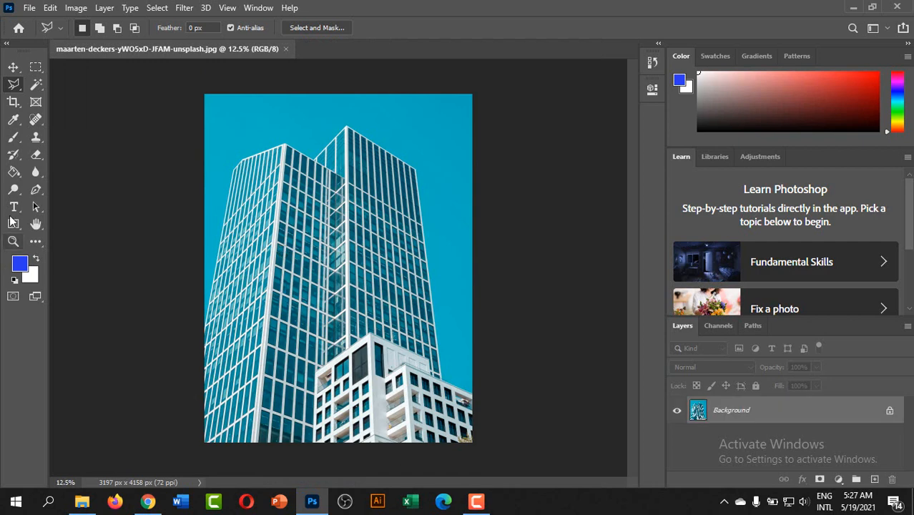
# - Switch the photo's view to full screen mode with the menu bar
pyautogui.click(206, 329)
pyautogui.press('f')
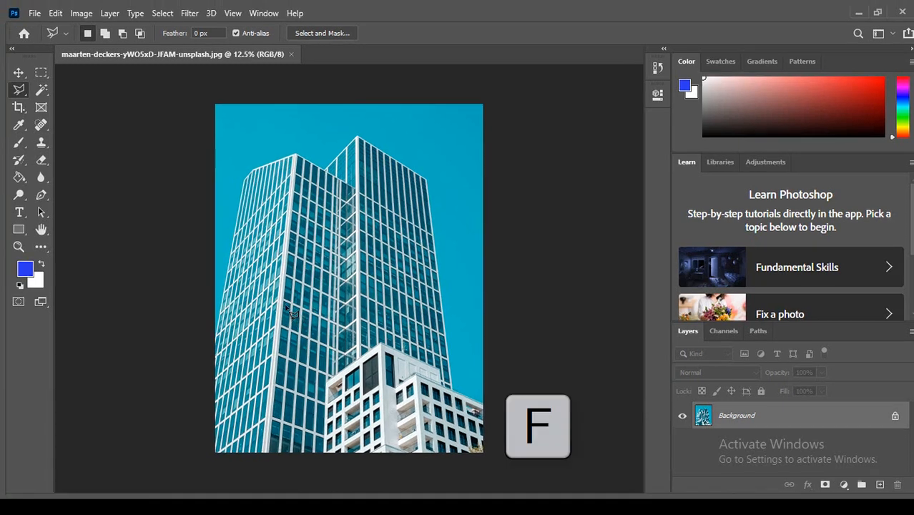
pyautogui.press('f')
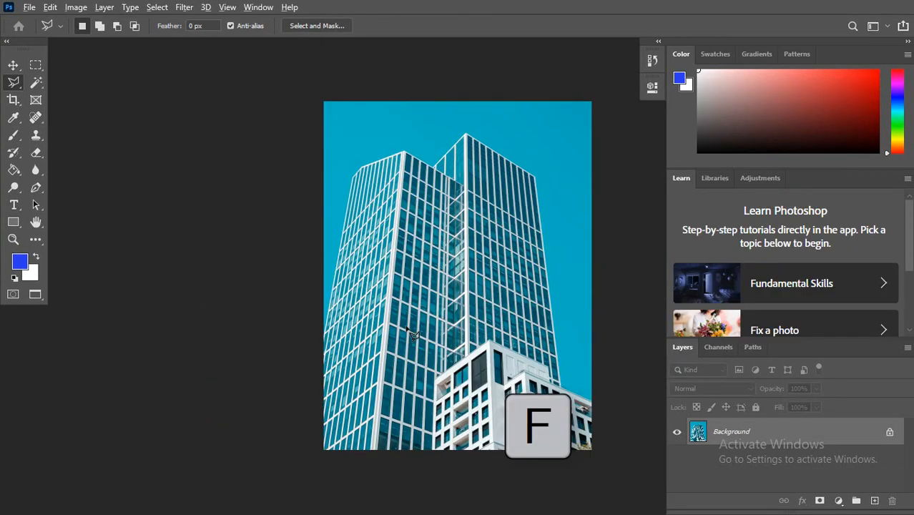
# - Start a Polygonal Lasso outline at the photo's left edge and trace the front tower's left side and roof up to its peak
pyautogui.scroll(3, 455, 349)
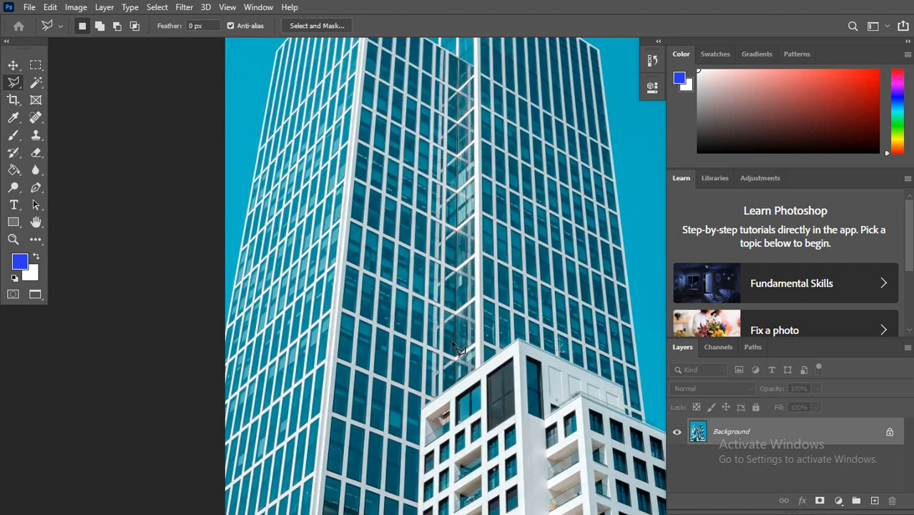
pyautogui.scroll(1, 454, 349)
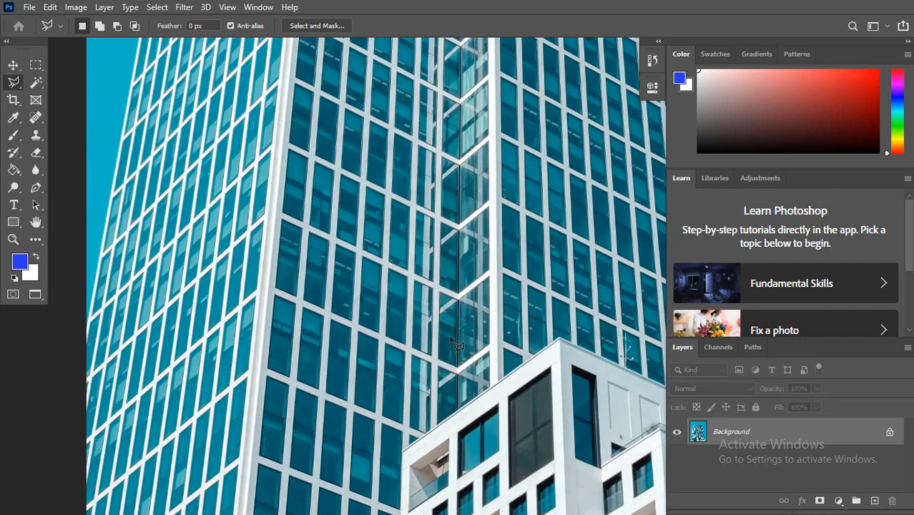
pyautogui.click(87, 324)
pyautogui.moveTo(139, 93); pyautogui.dragTo(186, 263)
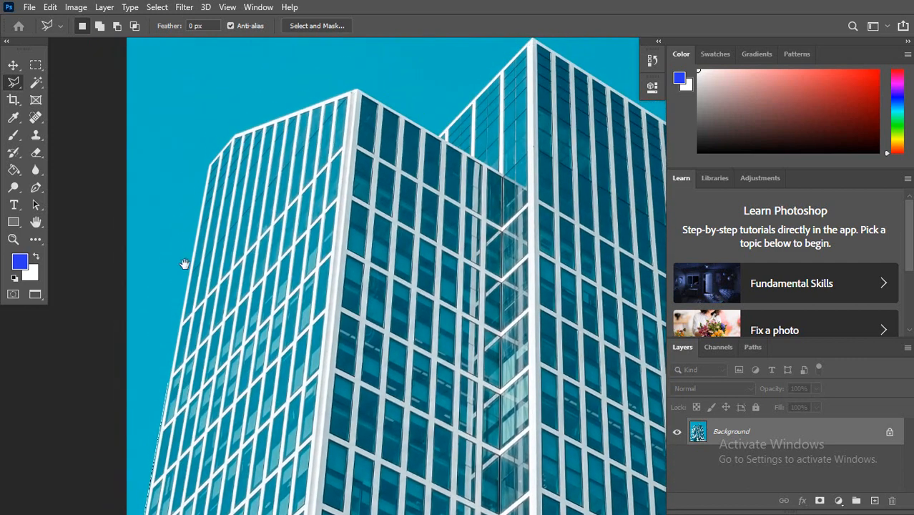
pyautogui.click(209, 168)
pyautogui.click(235, 134)
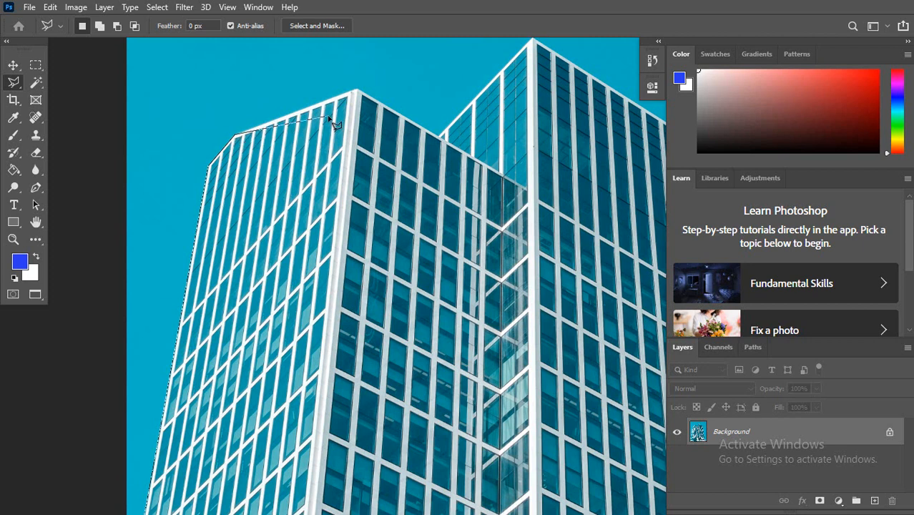
pyautogui.click(358, 93)
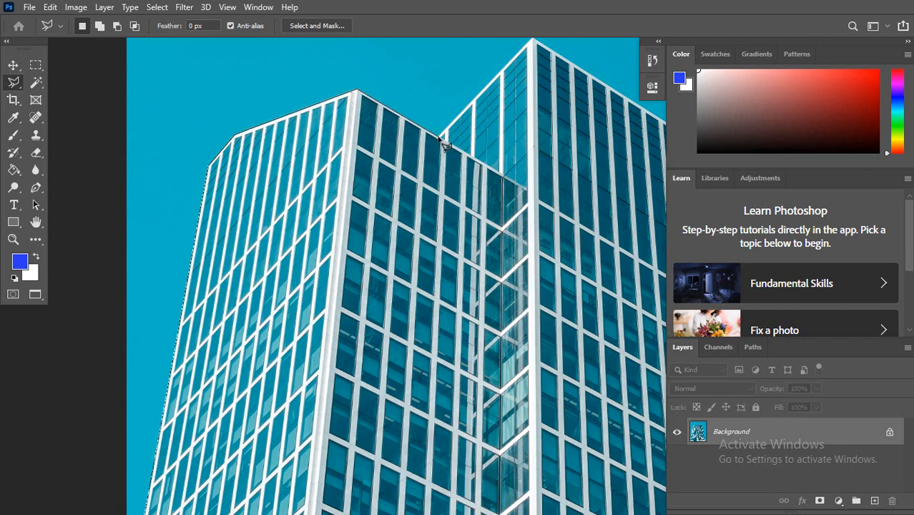
# - Continue the outline through the notch between the towers, over the rear tower's peak and along to its right roof corner
pyautogui.scroll(2, 515, 64)
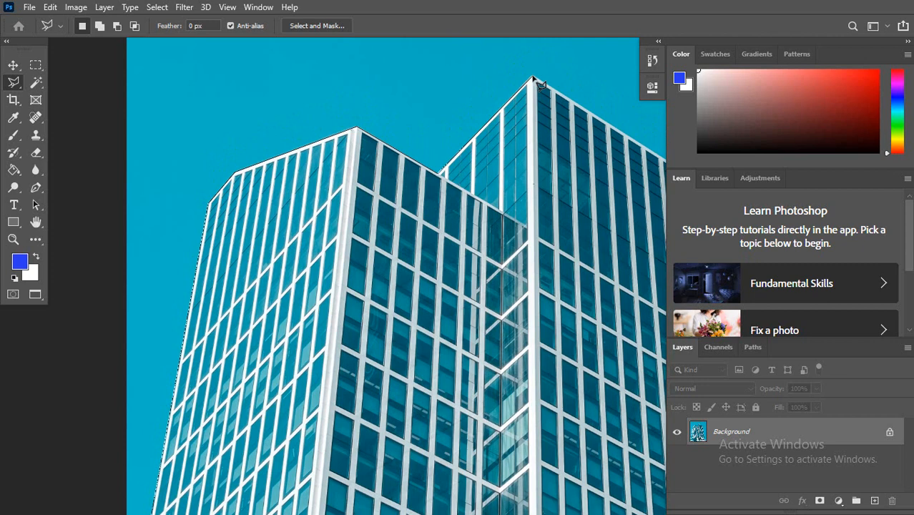
pyautogui.click(536, 79)
pyautogui.moveTo(651, 158); pyautogui.dragTo(493, 156)
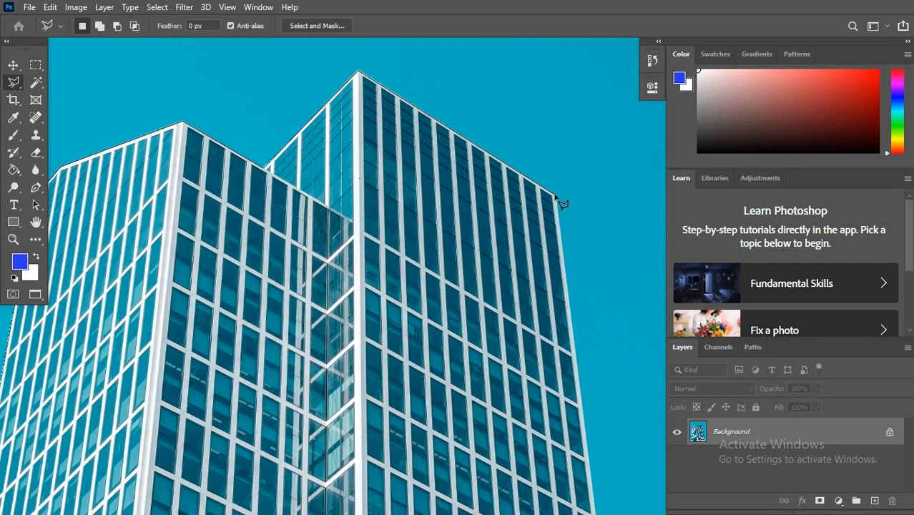
pyautogui.click(557, 195)
# - Trace the rear tower's right side down to the white building and follow that roofline to the photo's right edge
pyautogui.press('space')
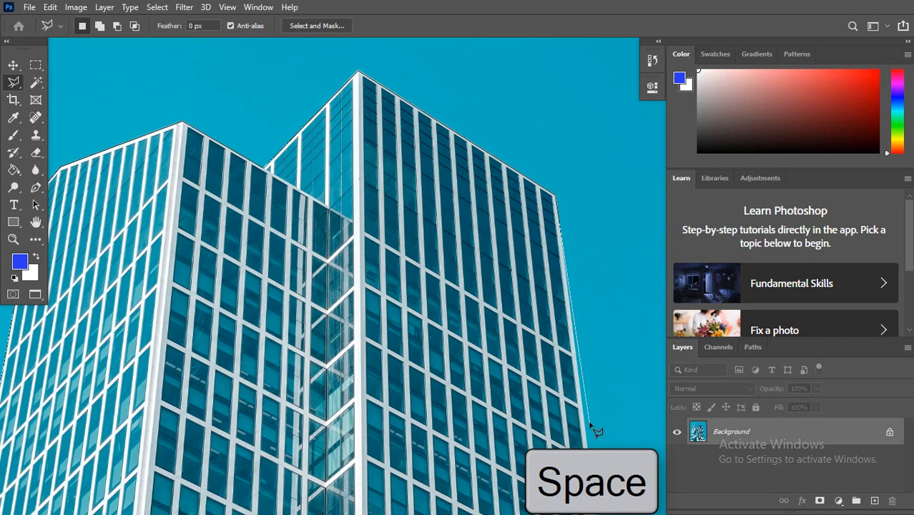
pyautogui.moveTo(589, 430); pyautogui.dragTo(563, 168)
pyautogui.moveTo(607, 434); pyautogui.dragTo(586, 199)
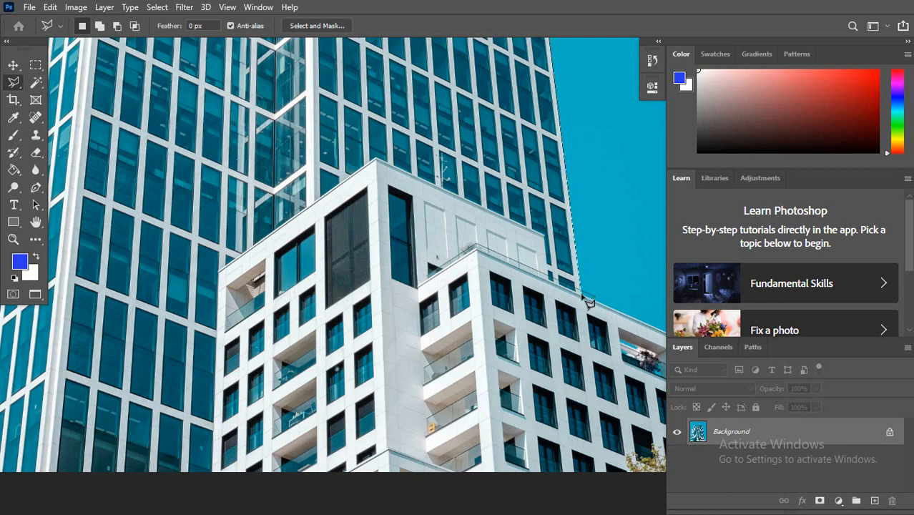
pyautogui.click(581, 296)
pyautogui.moveTo(640, 328); pyautogui.dragTo(505, 320)
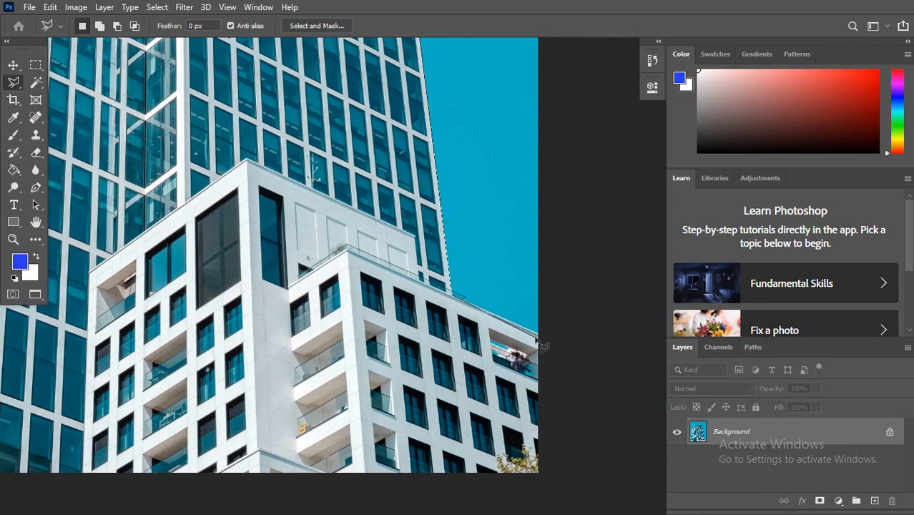
pyautogui.click(538, 334)
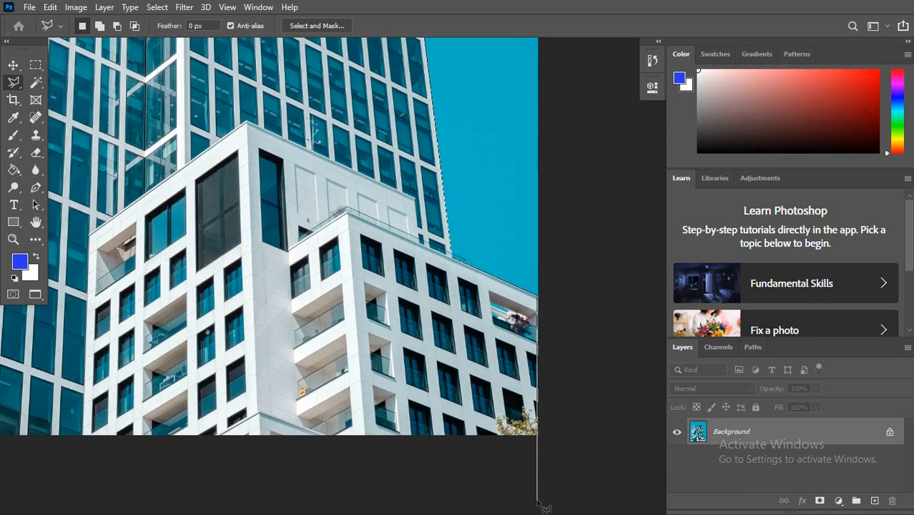
# - Run the outline around the outside of the photo's lower and left edges and close the selection at its starting point
pyautogui.click(538, 452)
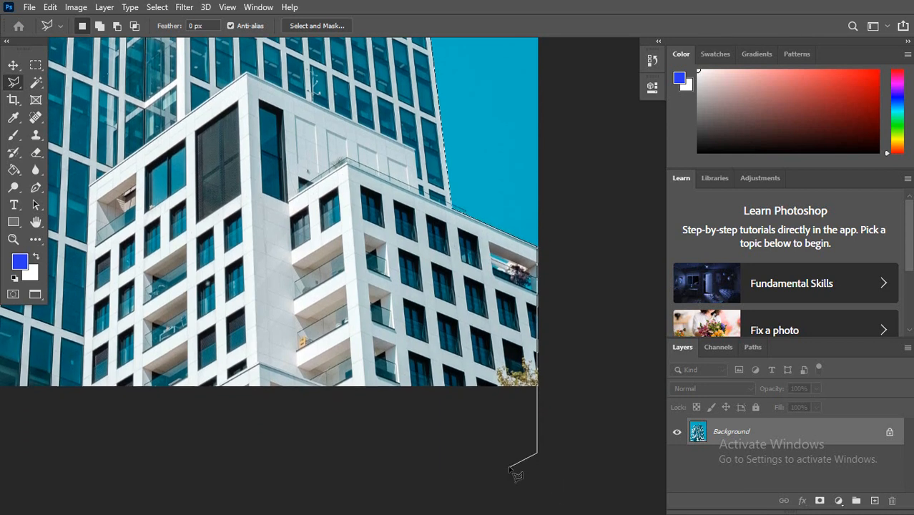
pyautogui.click(212, 450)
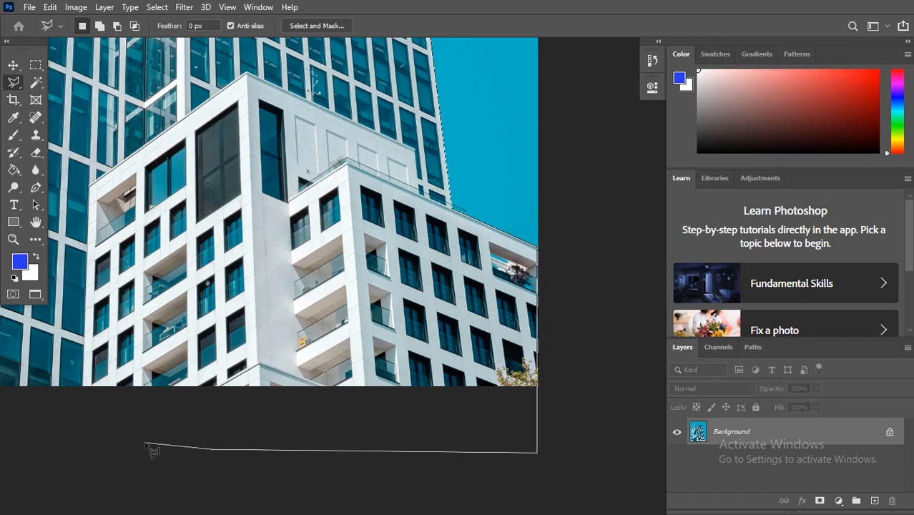
pyautogui.click(32, 432)
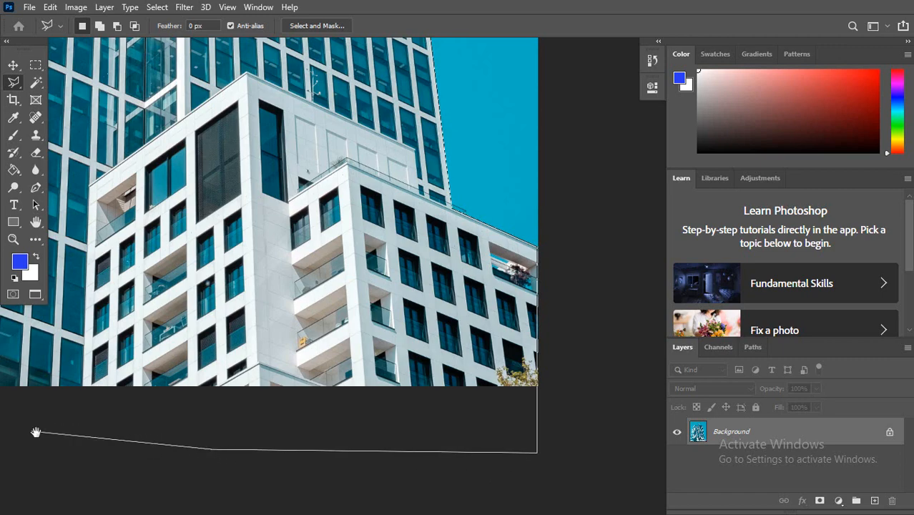
pyautogui.moveTo(106, 351); pyautogui.dragTo(453, 373)
pyautogui.click(113, 460)
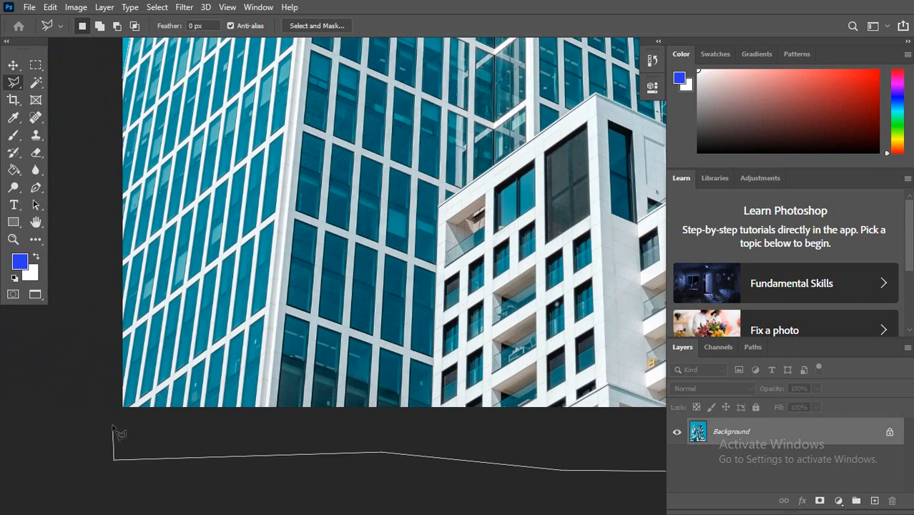
pyautogui.click(104, 267)
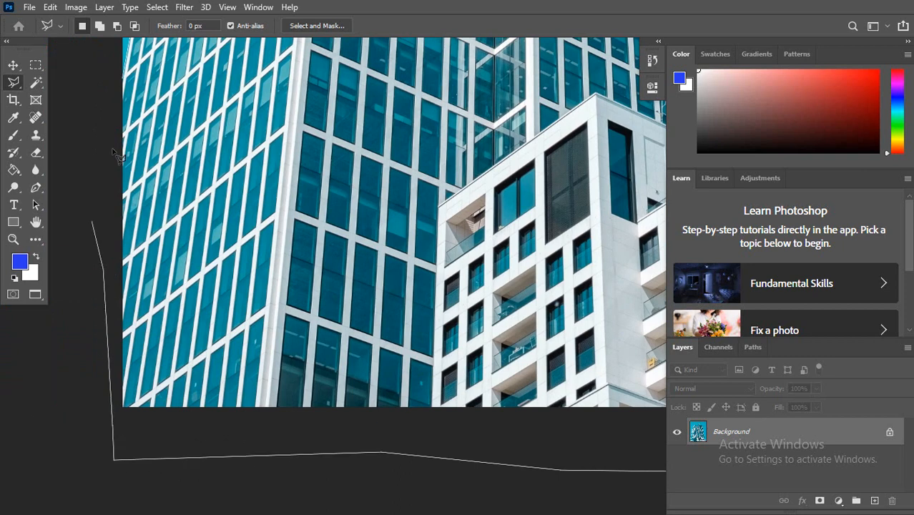
pyautogui.click(129, 85)
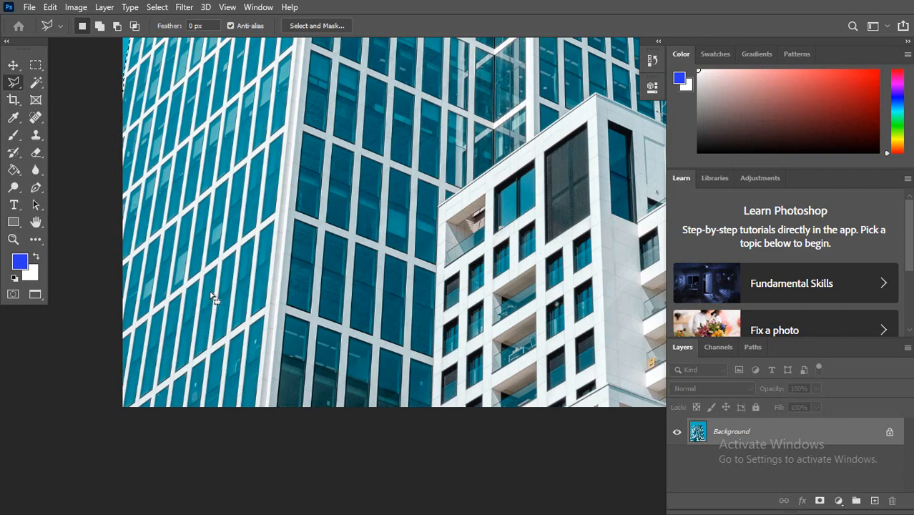
# - Copy the selected buildings onto a new layer with Layer Via Copy
pyautogui.scroll(5, 286, 351)
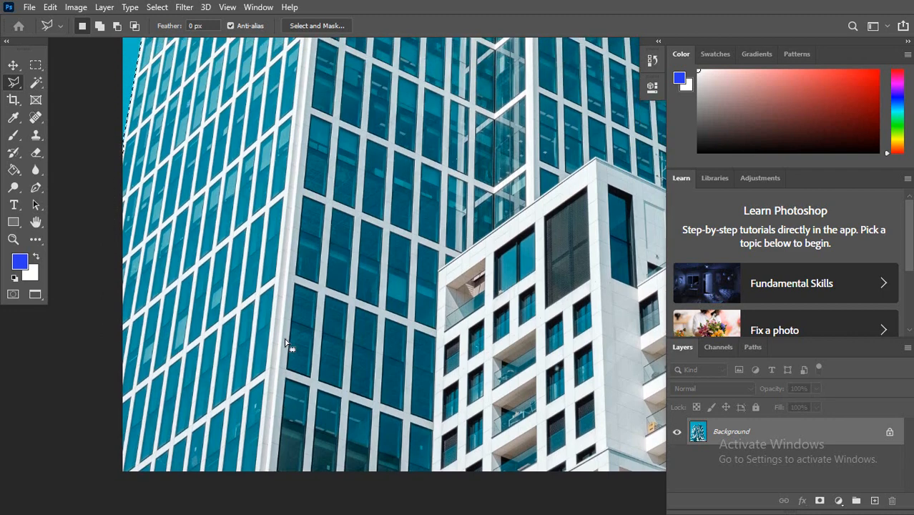
pyautogui.scroll(5, 287, 332)
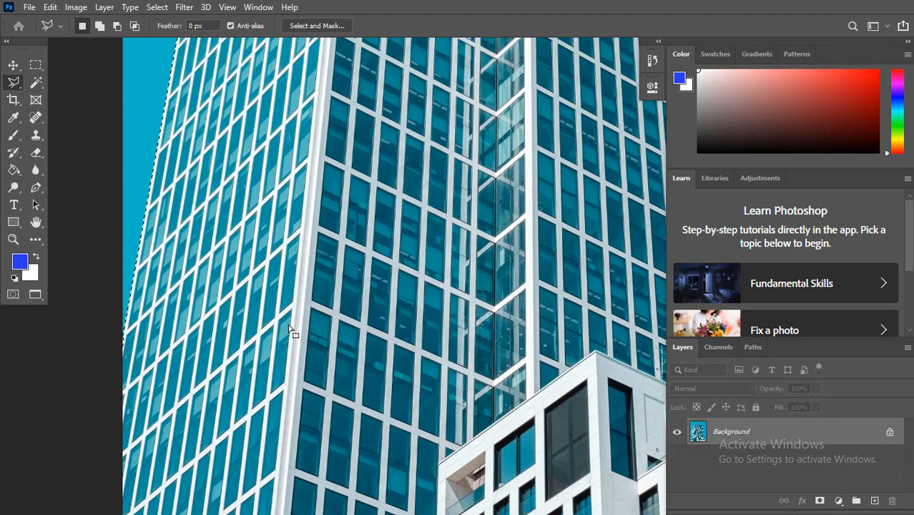
pyautogui.hotkey('ctrl', '0')
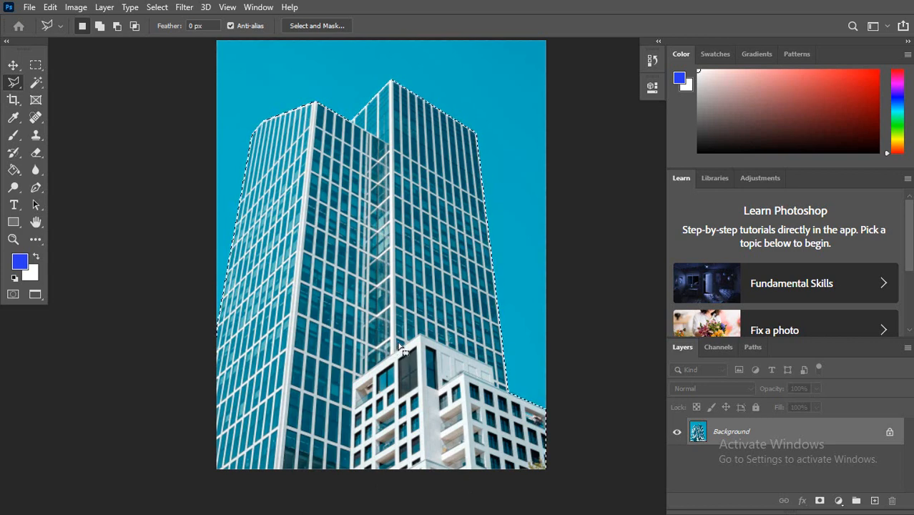
pyautogui.rightClick(419, 158)
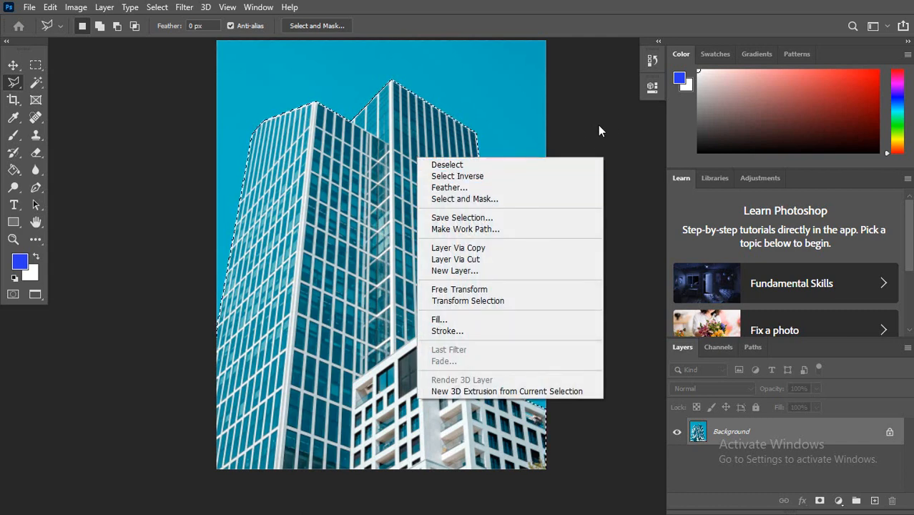
pyautogui.click(574, 158)
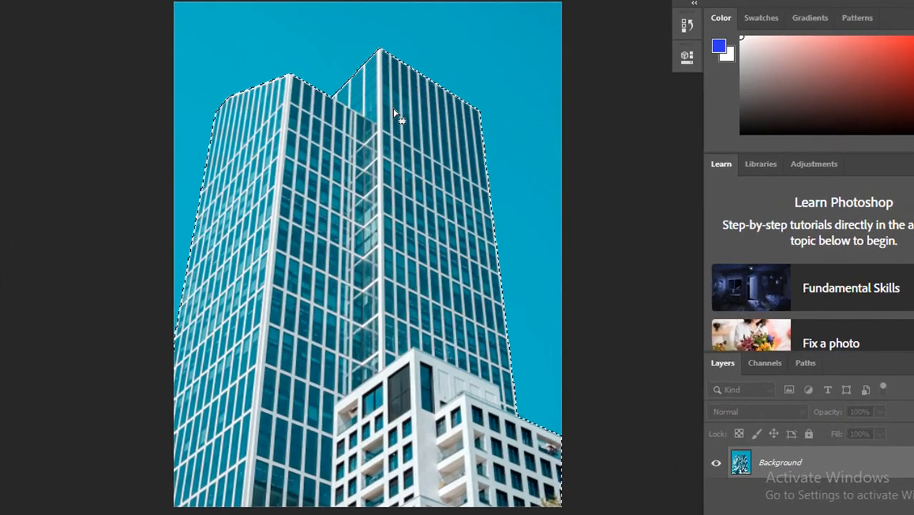
pyautogui.rightClick(393, 108)
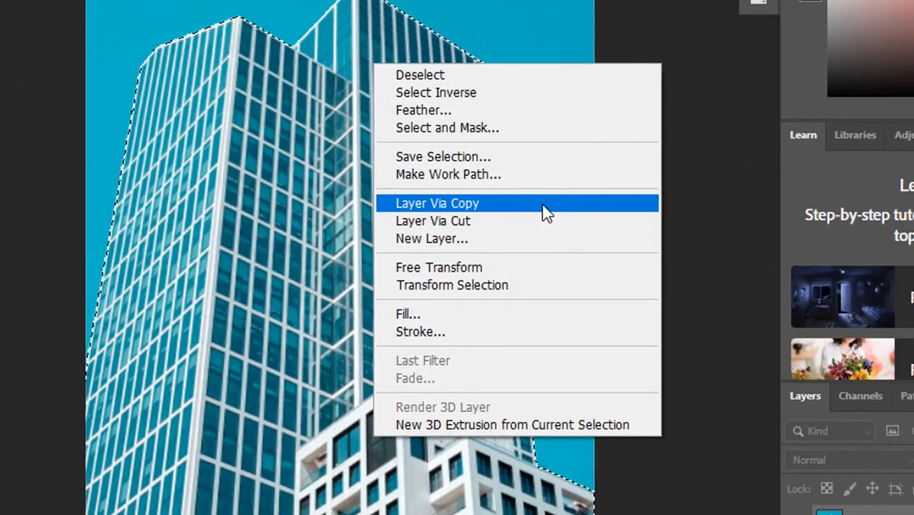
pyautogui.click(545, 212)
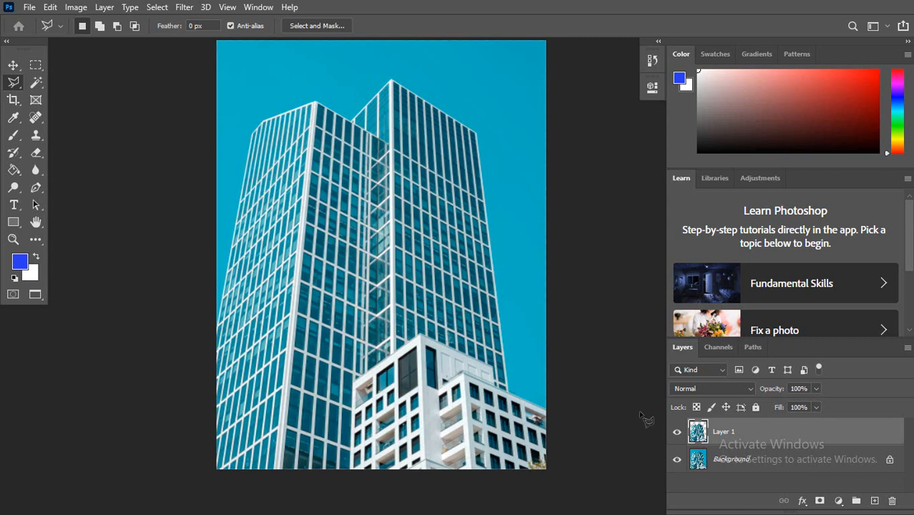
# - Hide the Background layer and add an empty layer directly beneath the cut-out building layer
pyautogui.click(677, 462)
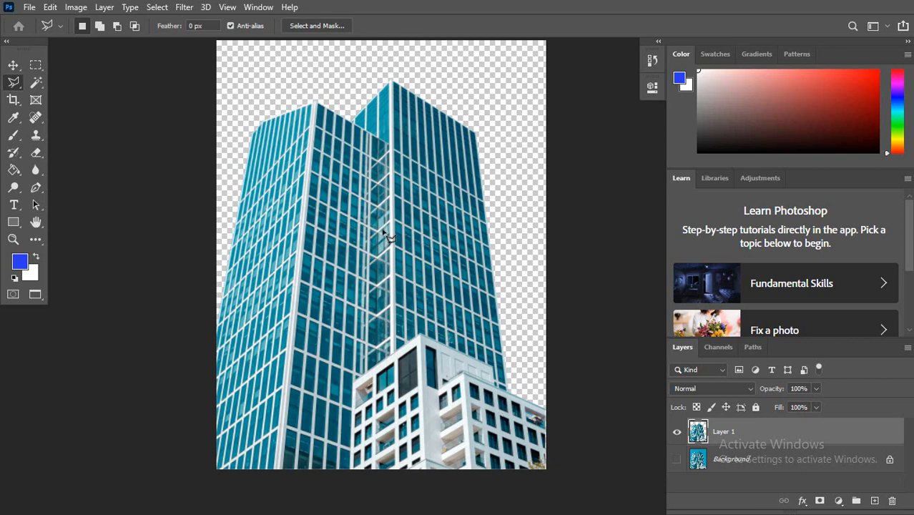
pyautogui.scroll(2, 388, 233)
pyautogui.scroll(-3, 390, 238)
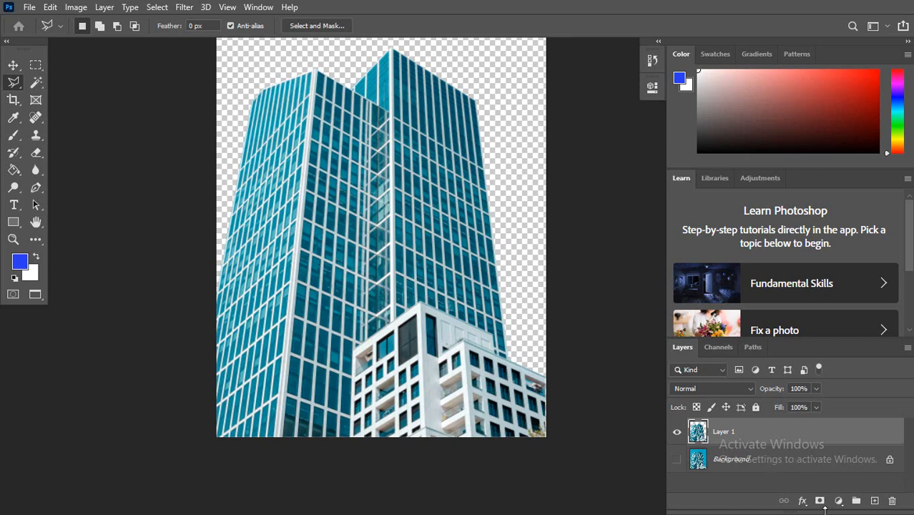
pyautogui.click(875, 501)
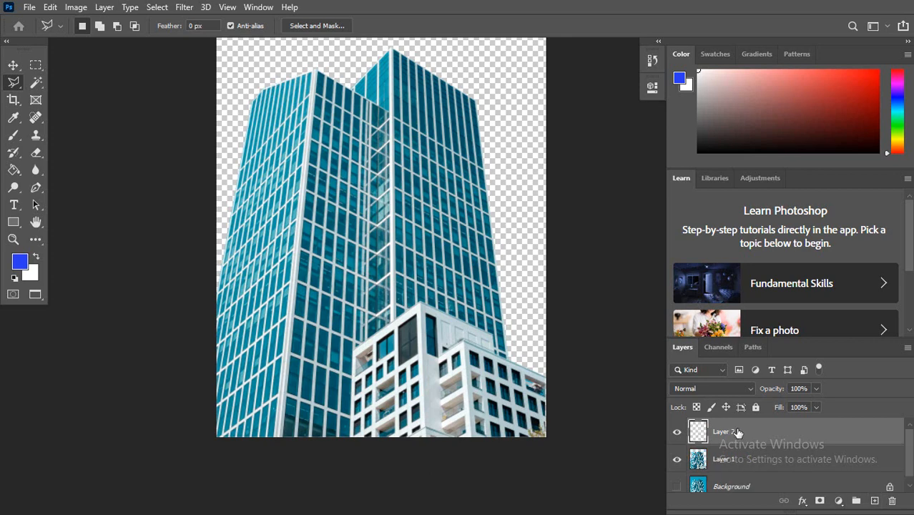
pyautogui.moveTo(737, 433); pyautogui.dragTo(745, 478)
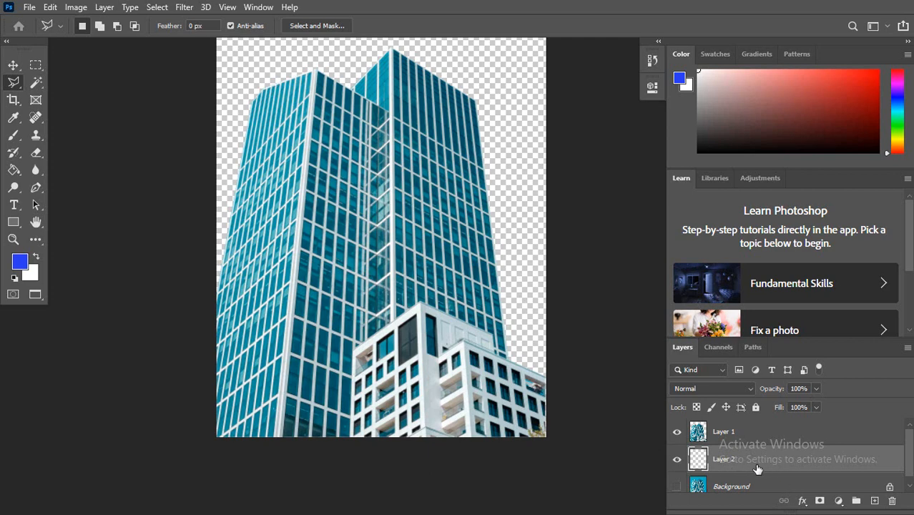
# - Set the foreground colour to the medium blue 1367a2
pyautogui.click(20, 263)
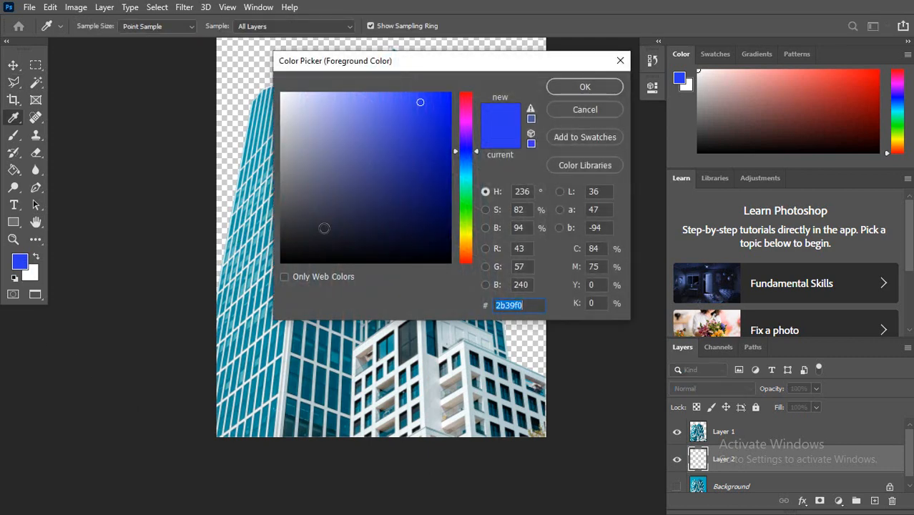
pyautogui.click(465, 176)
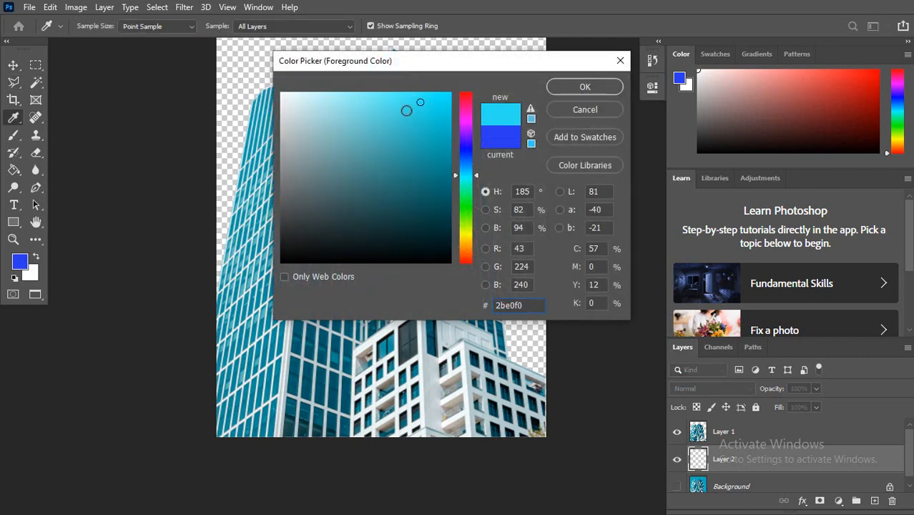
pyautogui.moveTo(467, 183); pyautogui.dragTo(473, 168)
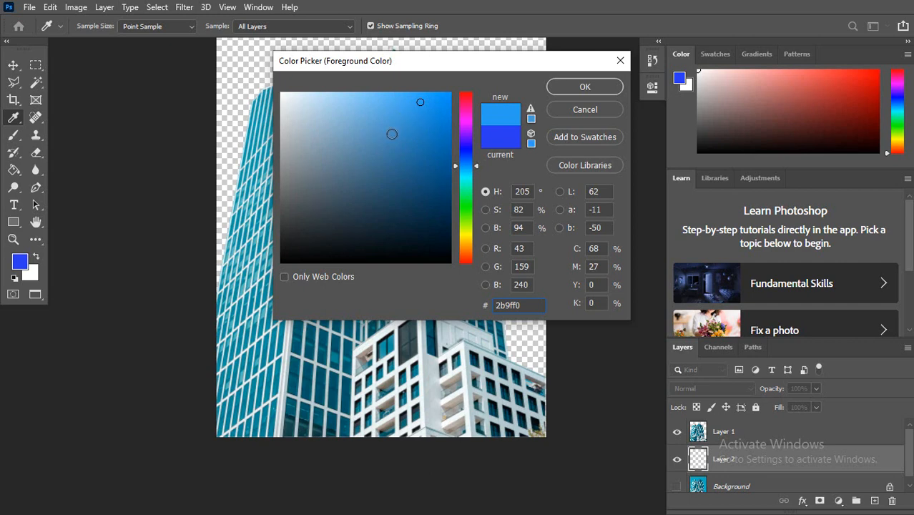
pyautogui.click(397, 135)
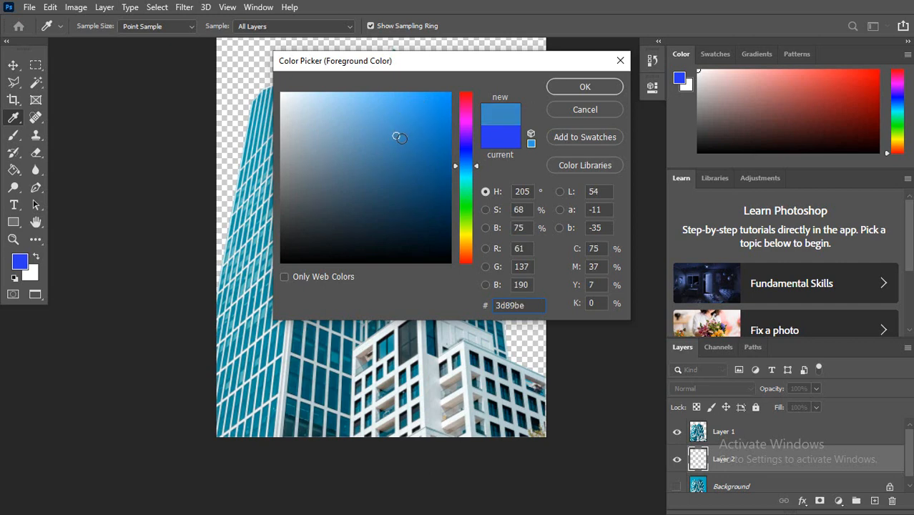
pyautogui.click(415, 140)
pyautogui.click(432, 143)
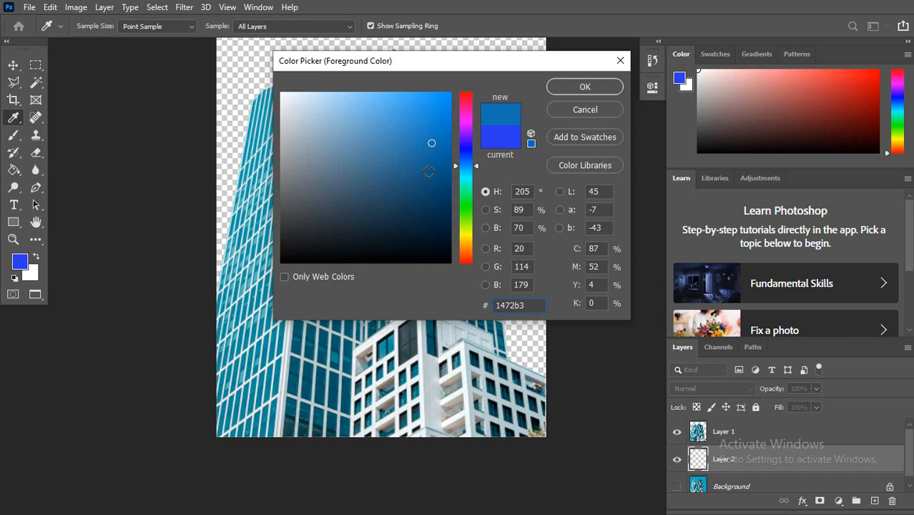
pyautogui.click(428, 174)
pyautogui.click(431, 156)
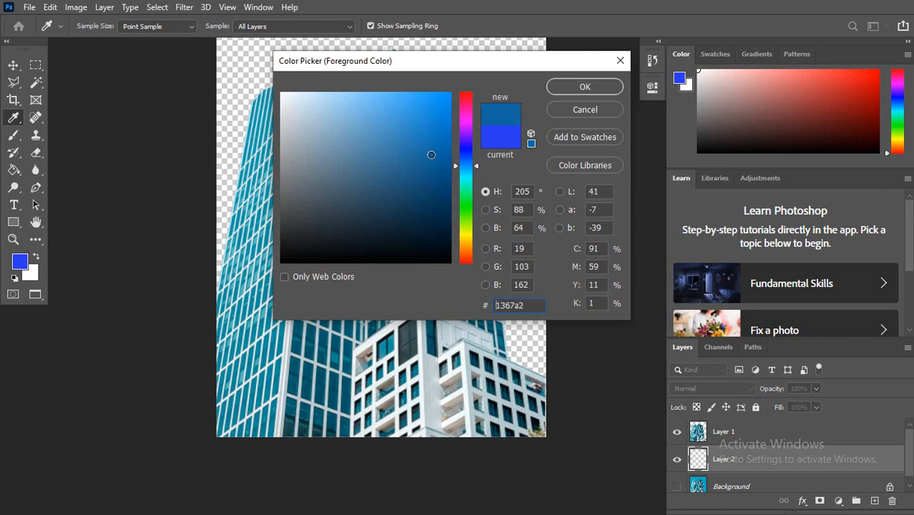
pyautogui.click(583, 87)
# - Fill the empty layer beneath the cut-out buildings with the blue foreground colour
pyautogui.press('l')
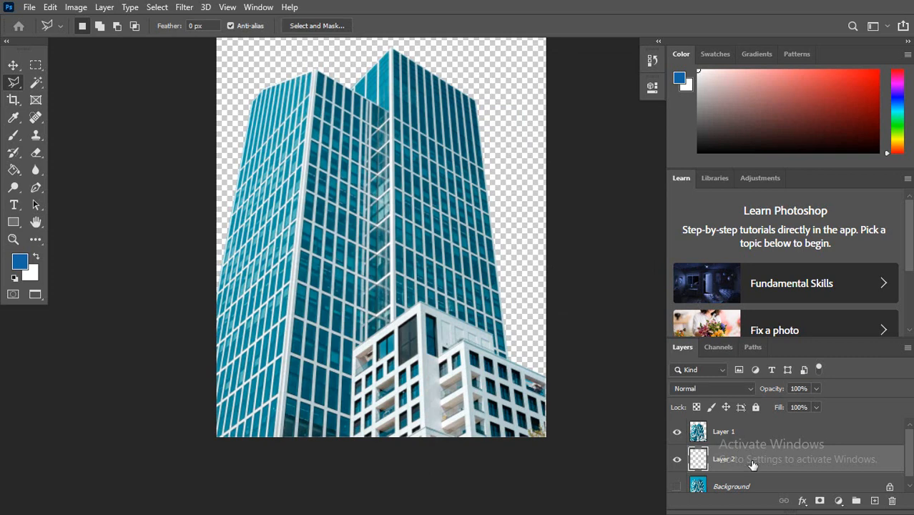
pyautogui.hotkey('alt', 'BackSpace')
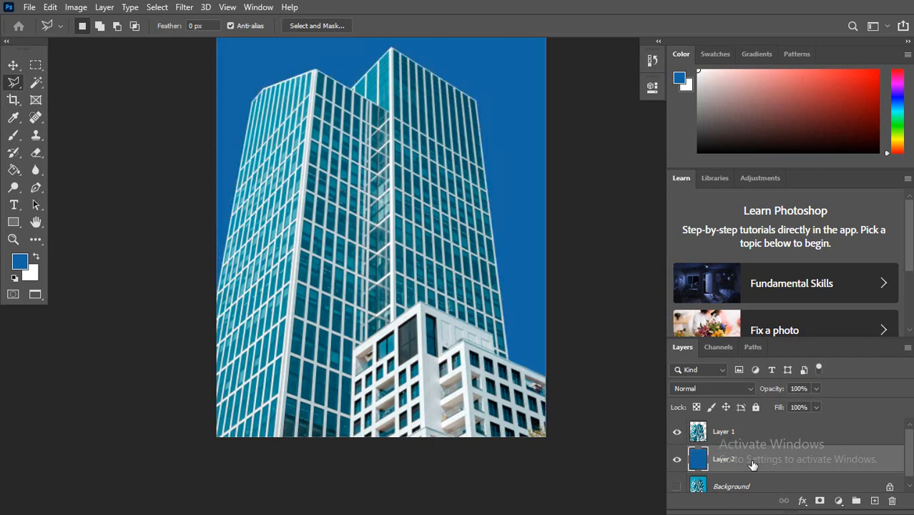
pyautogui.scroll(3, 494, 323)
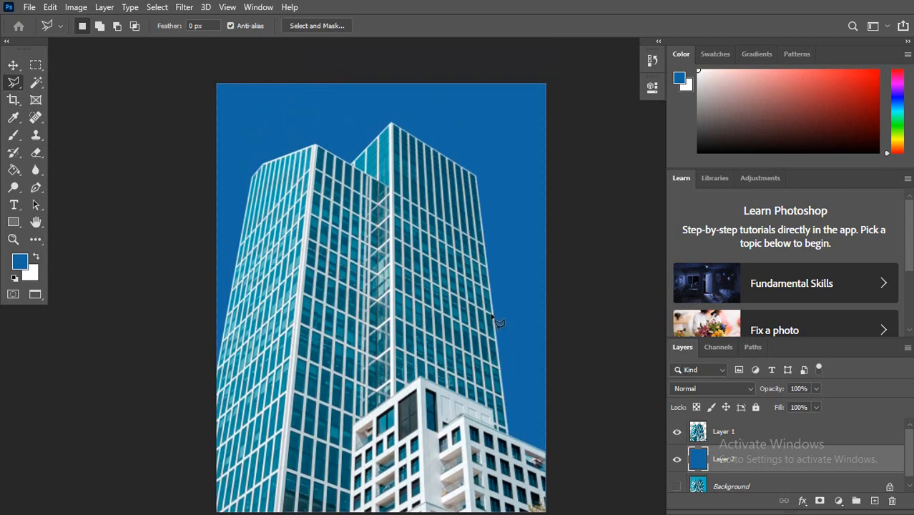
pyautogui.scroll(-2, 492, 315)
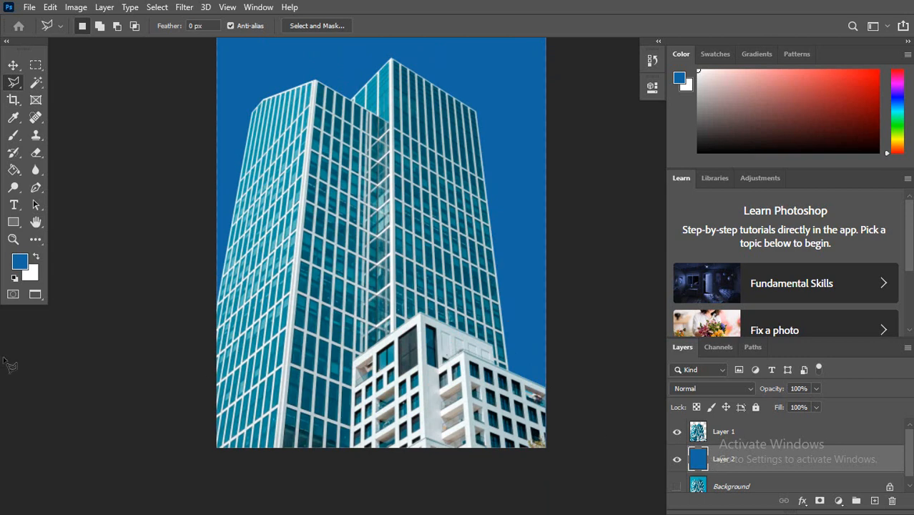
# - Change the foreground colour to near-black 050505 and fill the background layer beneath the buildings with it
pyautogui.click(20, 263)
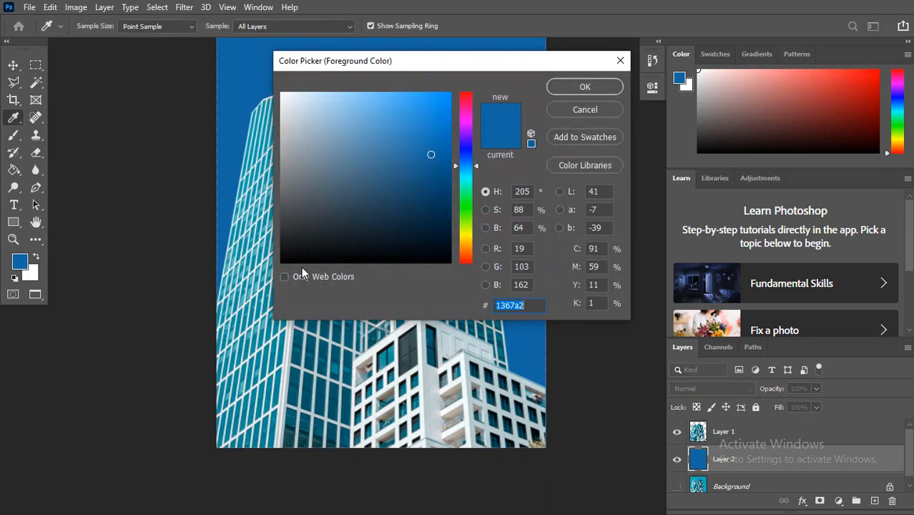
pyautogui.click(284, 260)
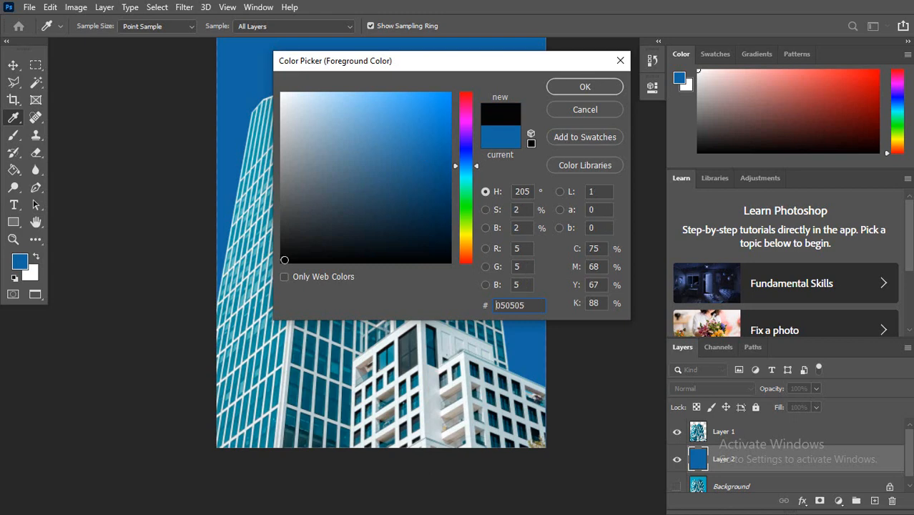
pyautogui.click(594, 92)
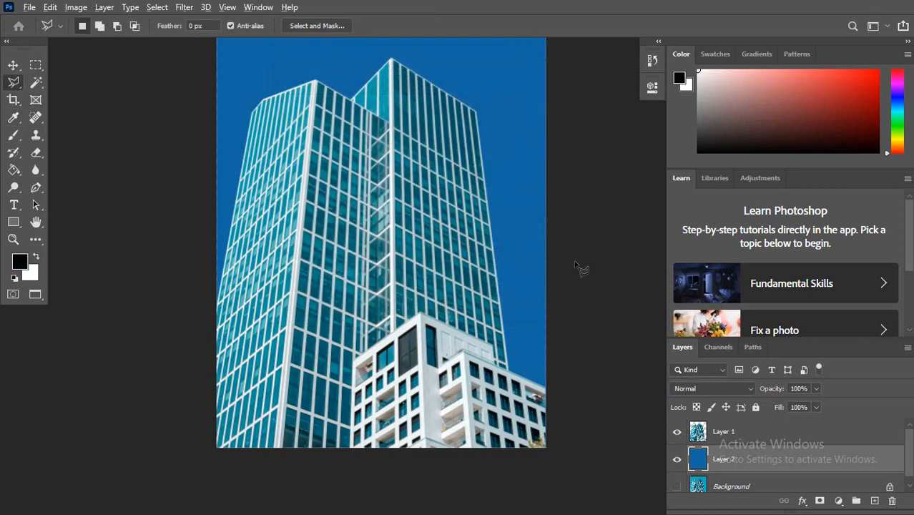
pyautogui.hotkey('alt', 'BackSpace')
# - Preview the buildings on their black background in full-screen mode and return to the standard view with the whole image fitted
pyautogui.scroll(2, 527, 159)
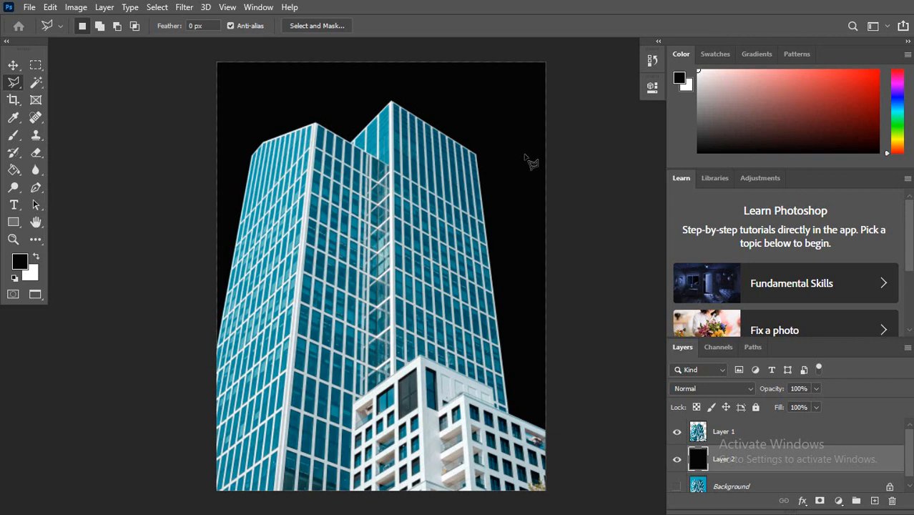
pyautogui.press('f')
pyautogui.press('f')
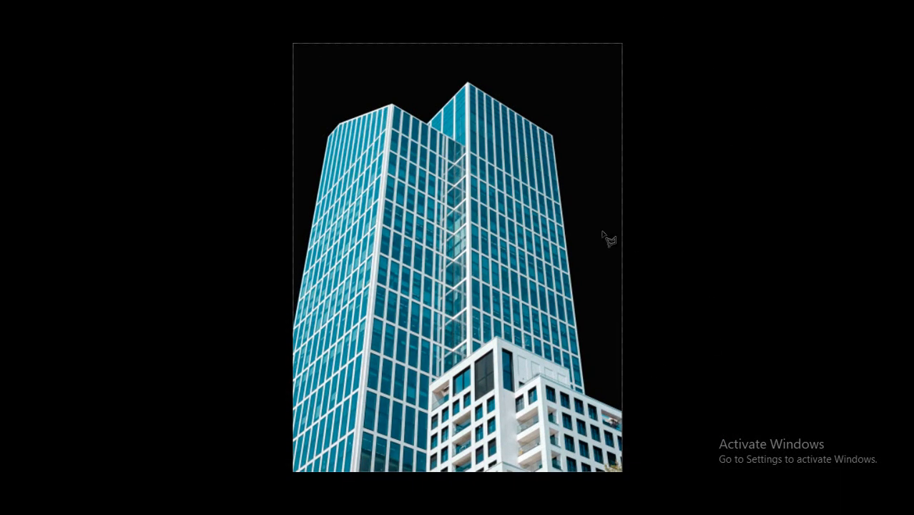
pyautogui.press('f')
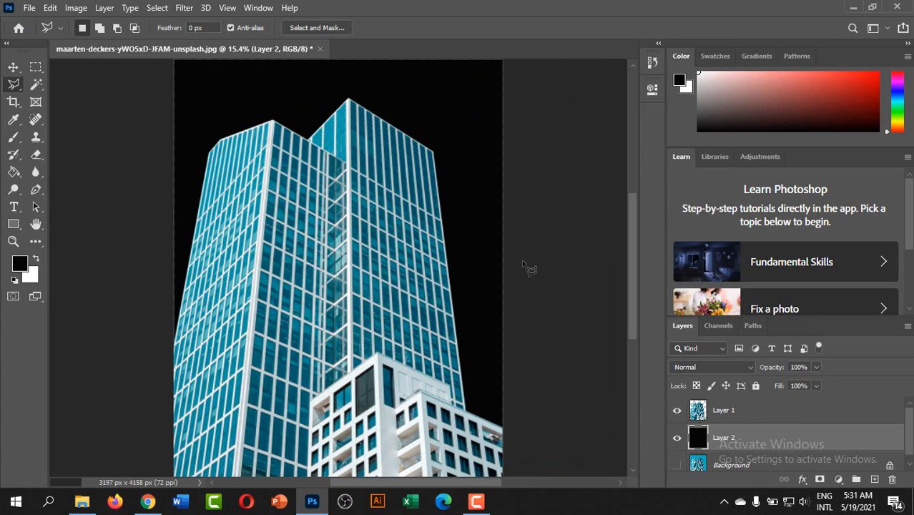
pyautogui.hotkey('ctrl', '0')
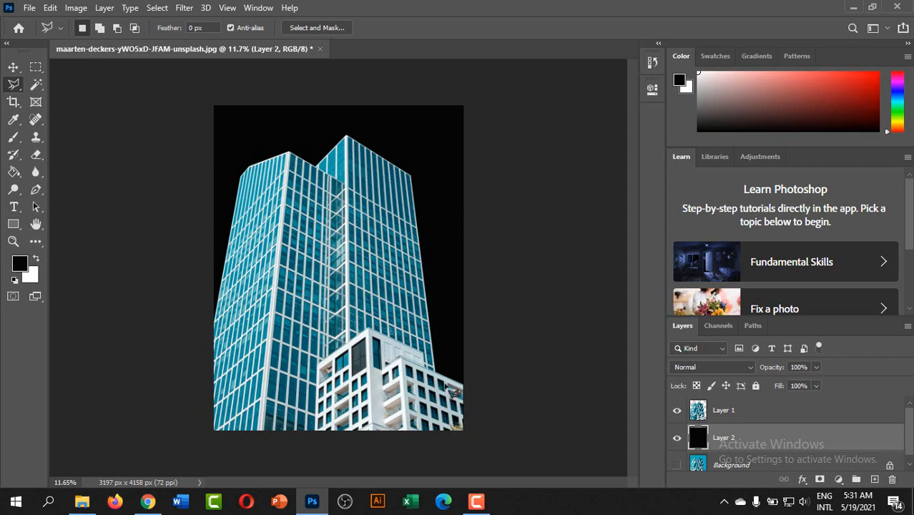
pyautogui.rightClick(15, 87)
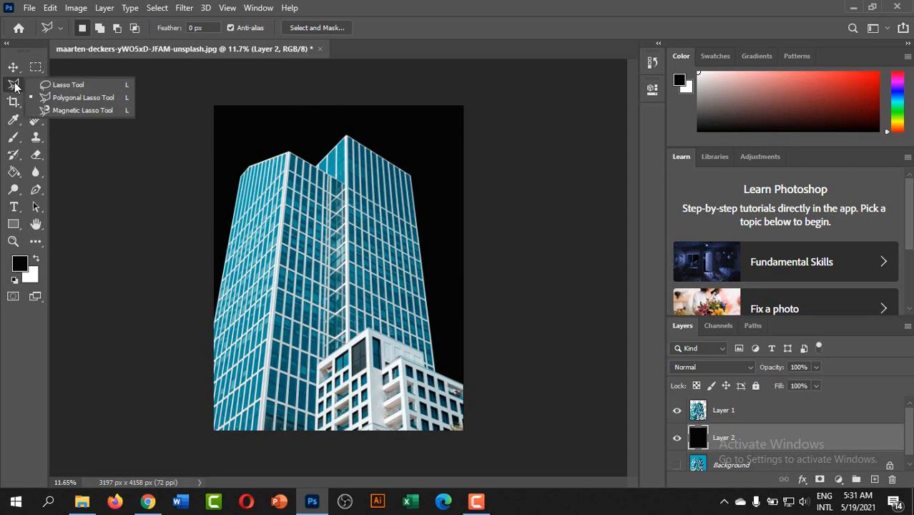
pyautogui.click(13, 89)
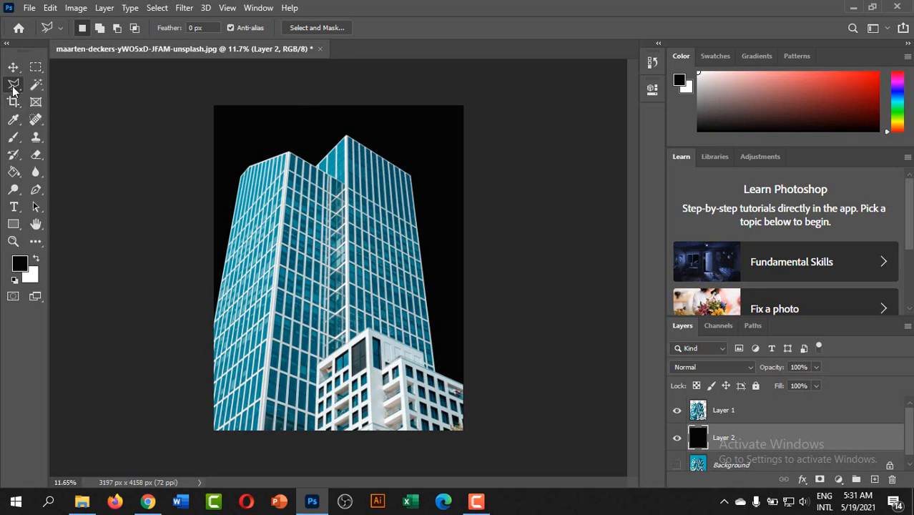
# - Switch to File Explorer and open the red apple photo from the Downloads folder in Photoshop as a separate document
pyautogui.click(82, 501)
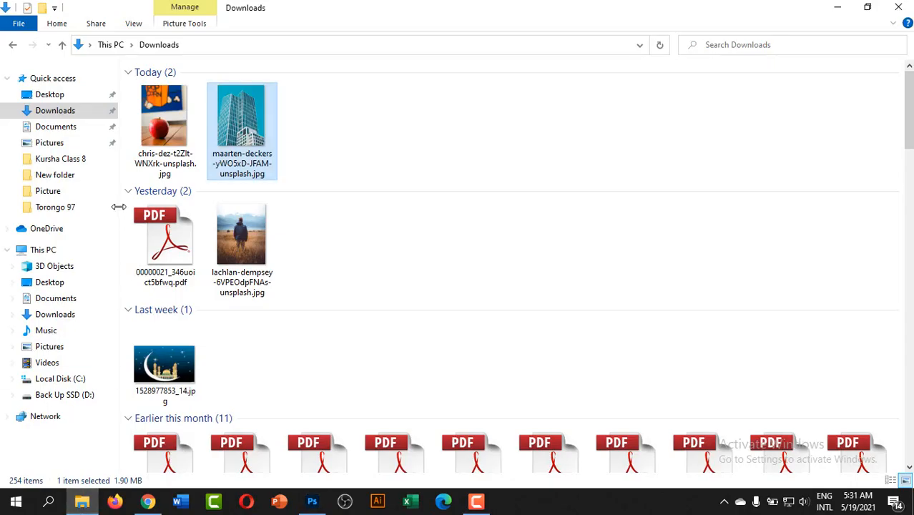
pyautogui.moveTo(164, 118); pyautogui.dragTo(393, 28)
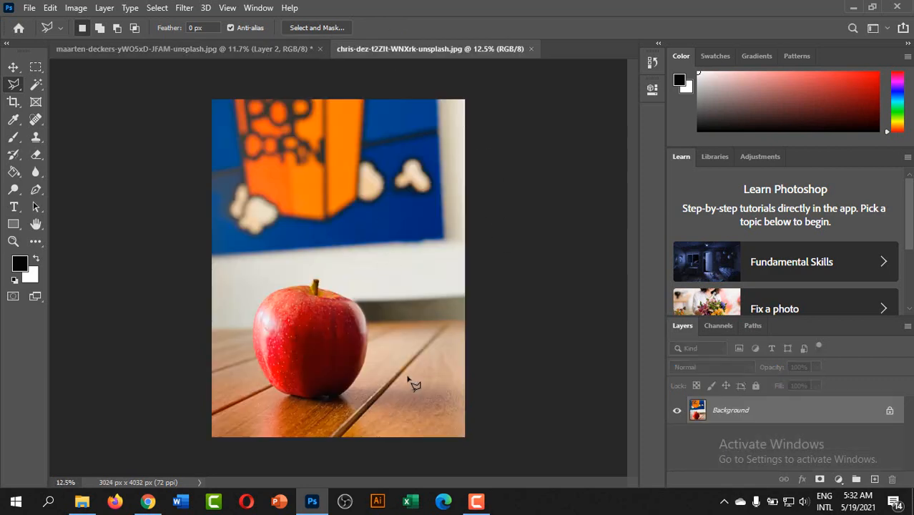
# - Trace around the whole apple, including its stem, with the Magnetic Lasso tool and close the selection at its starting point
pyautogui.scroll(5, 305, 367)
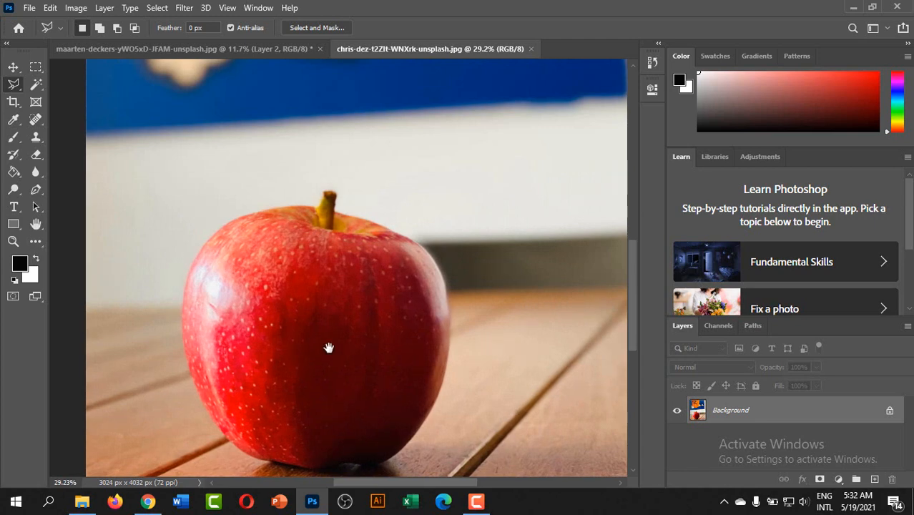
pyautogui.scroll(-5, 327, 347)
pyautogui.scroll(2, 349, 344)
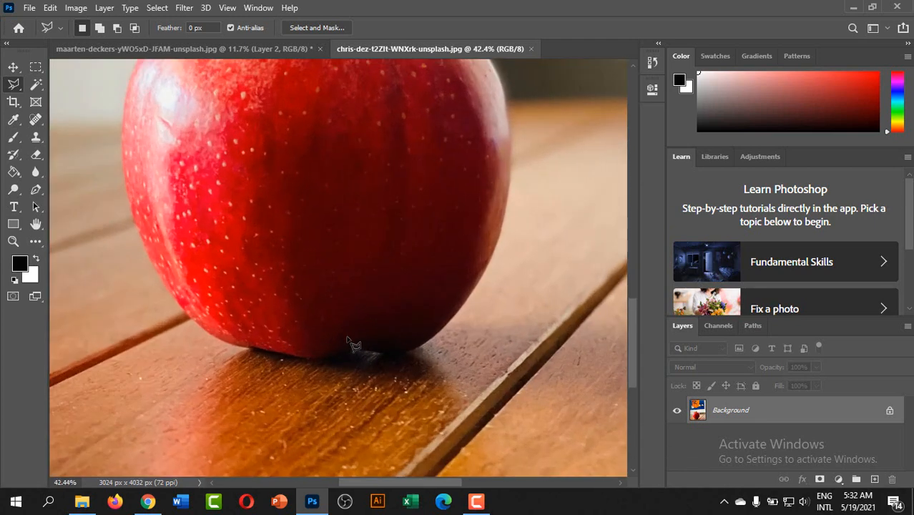
pyautogui.moveTo(328, 189)
pyautogui.mouseDown()
pyautogui.moveTo(349, 309)
pyautogui.moveTo(350, 285)
pyautogui.moveTo(362, 306)
pyautogui.mouseUp()
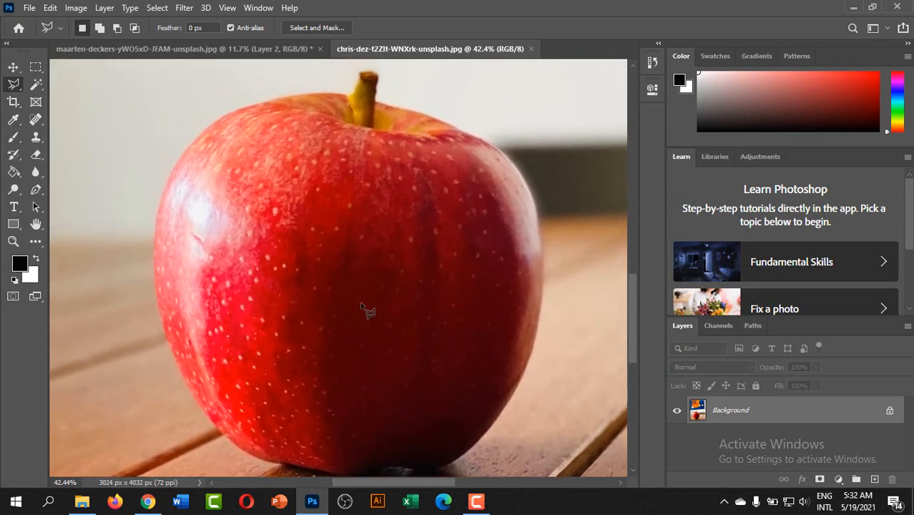
pyautogui.rightClick(16, 88)
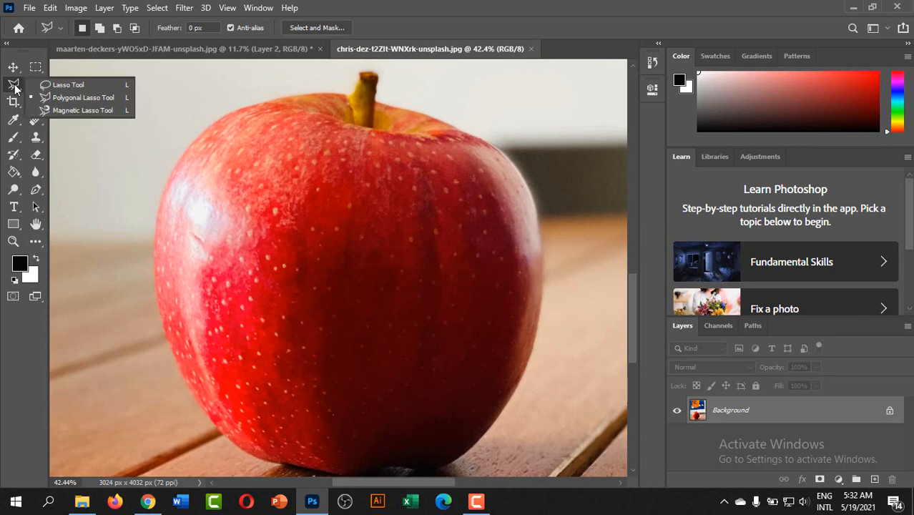
pyautogui.click(80, 110)
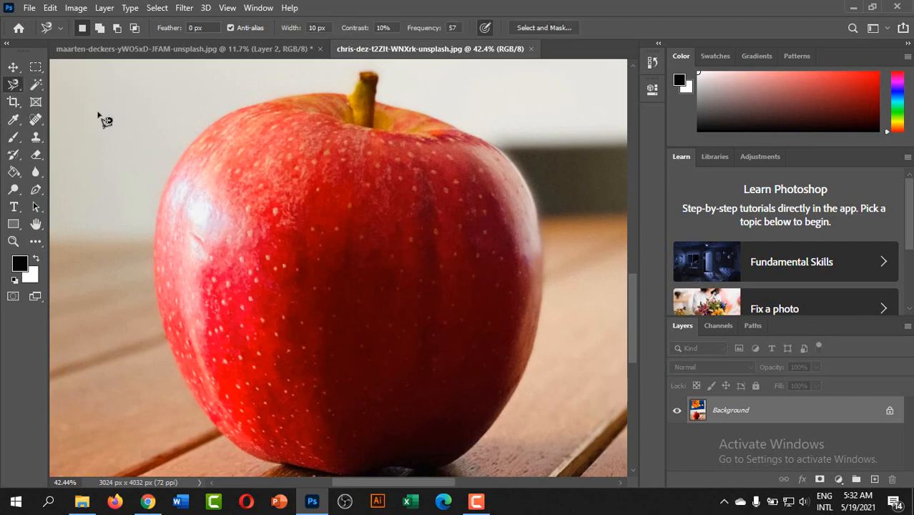
pyautogui.click(506, 404)
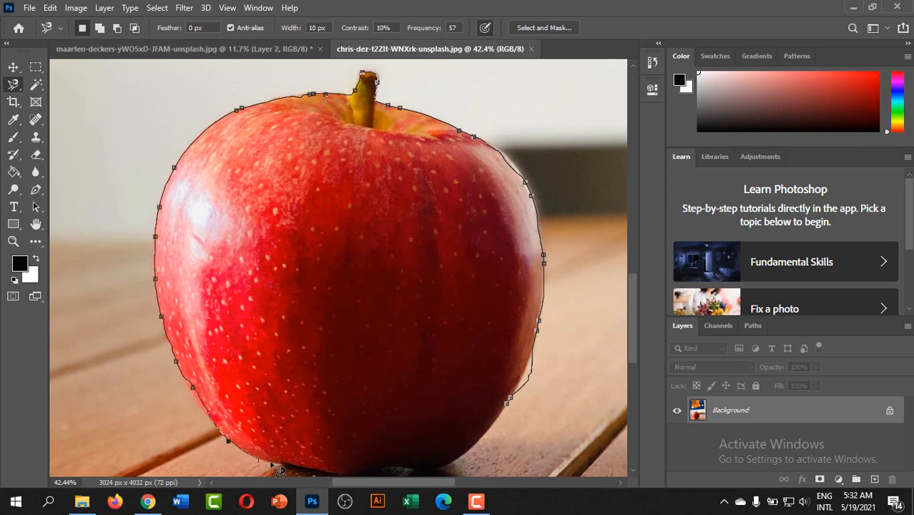
pyautogui.click(516, 415)
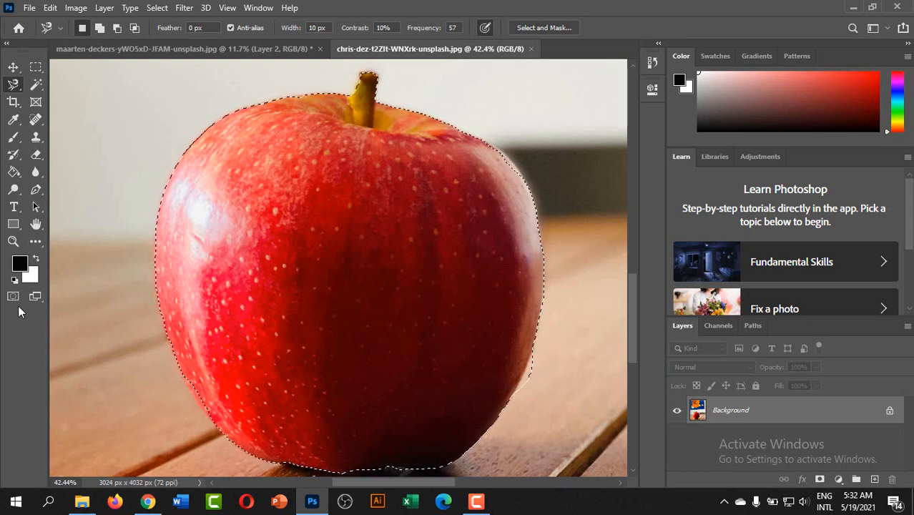
# - Refine the apple selection with the Lasso tool, subtracting the excess at the apple's lower-right edge and adding the missed strip at its upper-right edge
pyautogui.rightClick(11, 85)
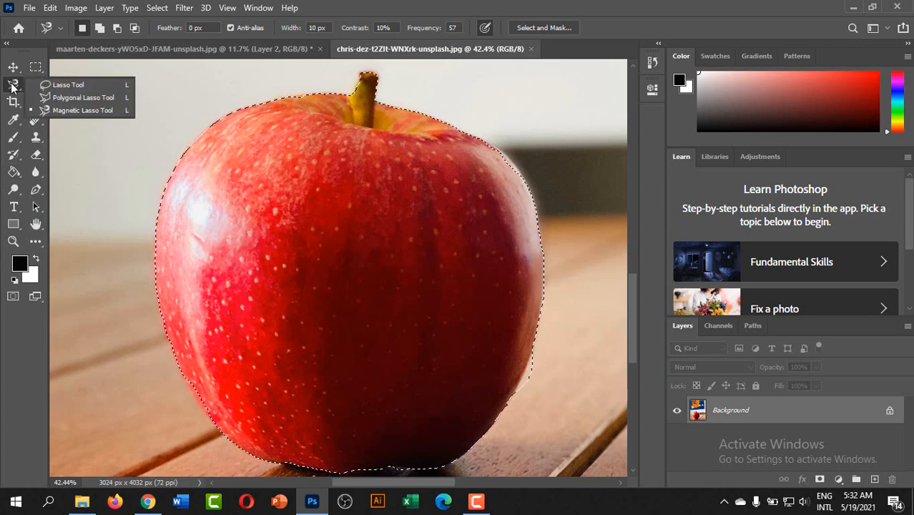
pyautogui.click(63, 85)
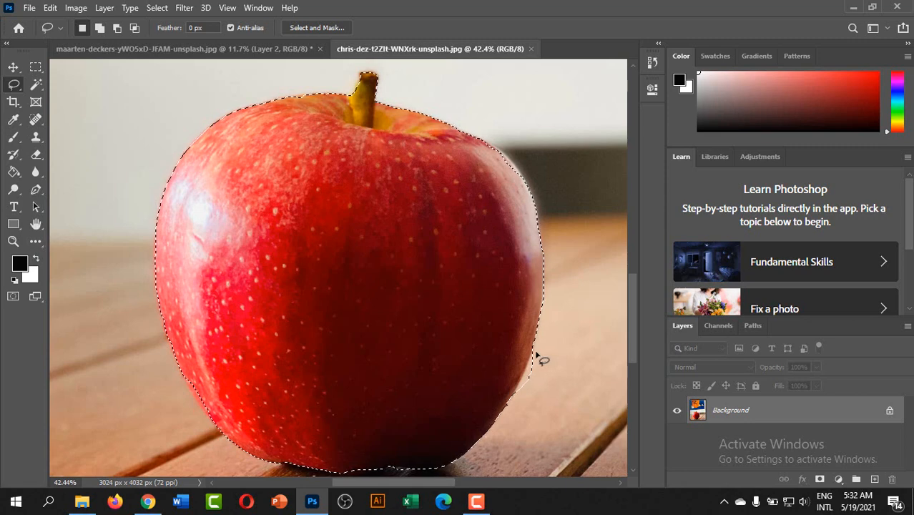
pyautogui.press('alt')
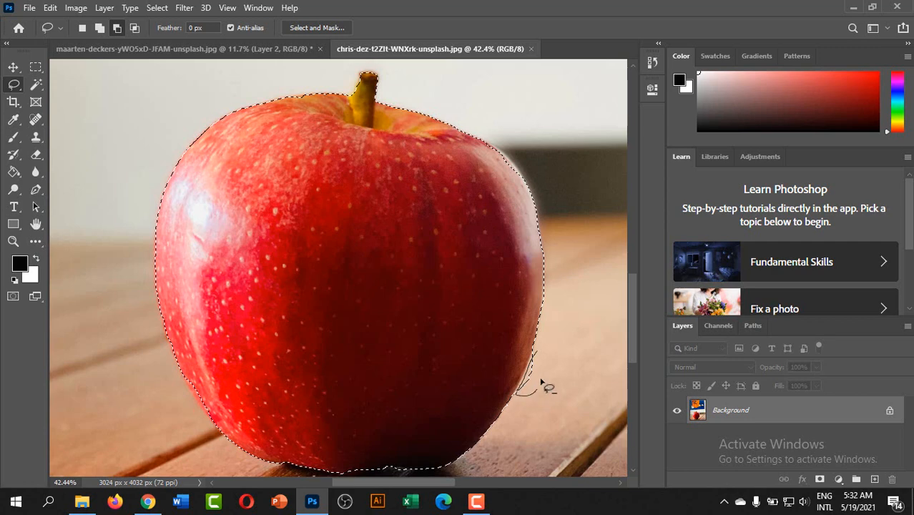
pyautogui.moveTo(537, 354); pyautogui.dragTo(539, 355)
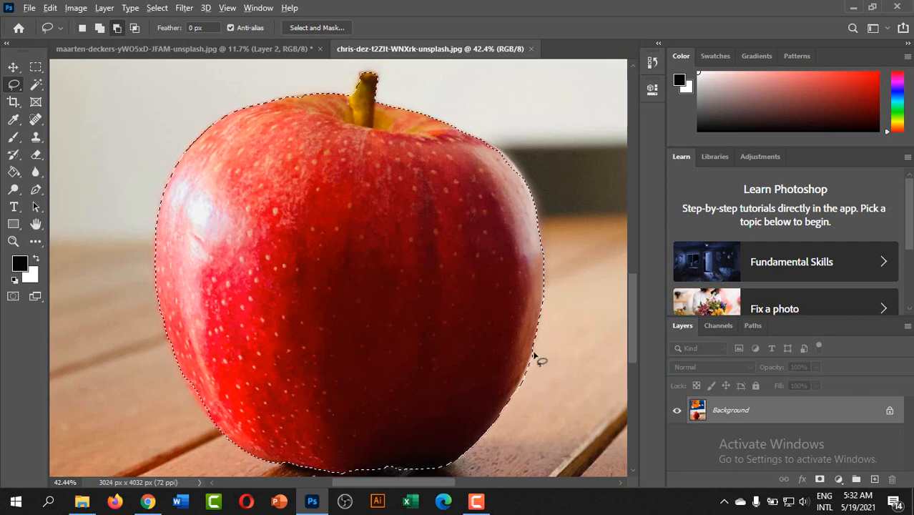
pyautogui.press('alt')
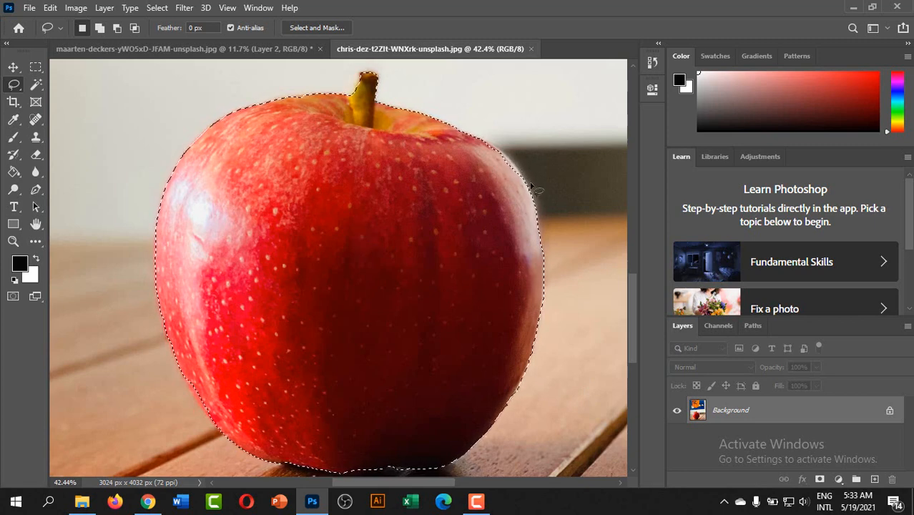
pyautogui.press('shift')
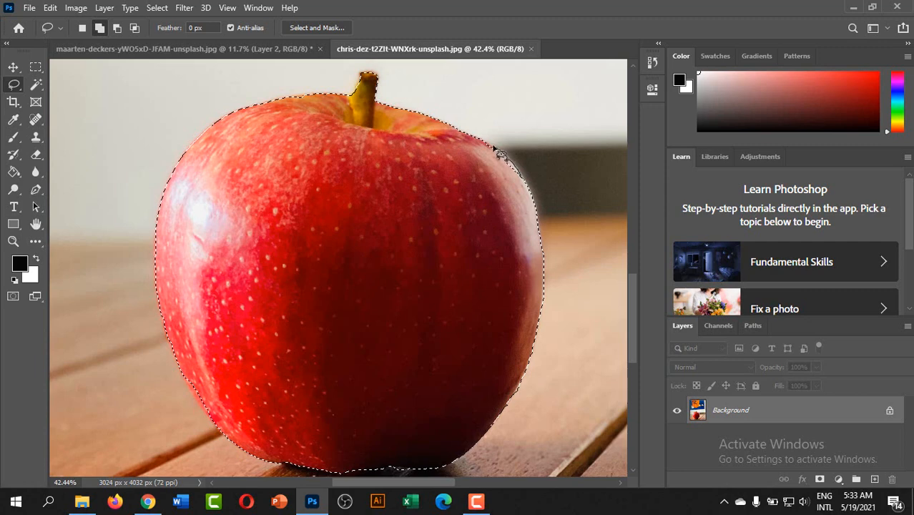
pyautogui.moveTo(481, 145)
pyautogui.mouseDown()
pyautogui.moveTo(516, 179)
pyautogui.moveTo(536, 218)
pyautogui.mouseUp()
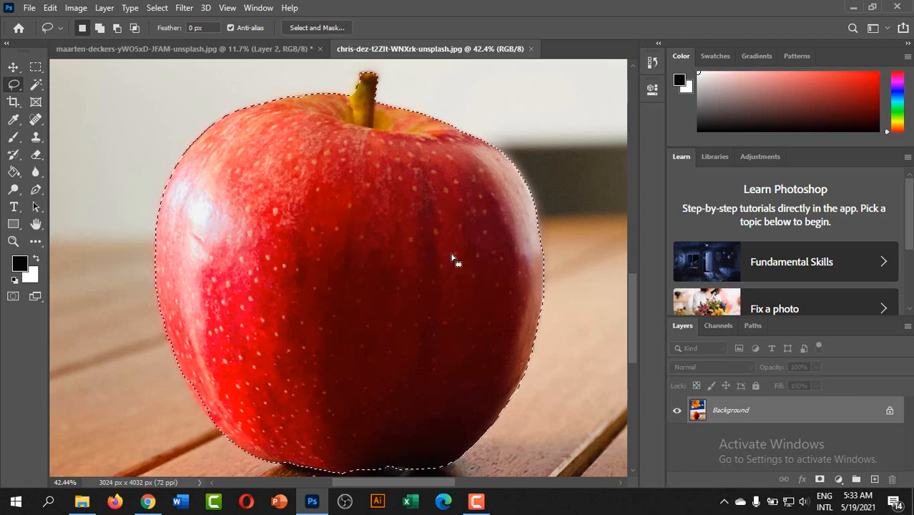
# - Clear the apple selection and set the Magnetic Lasso tool's width to 39 px
pyautogui.rightClick(383, 222)
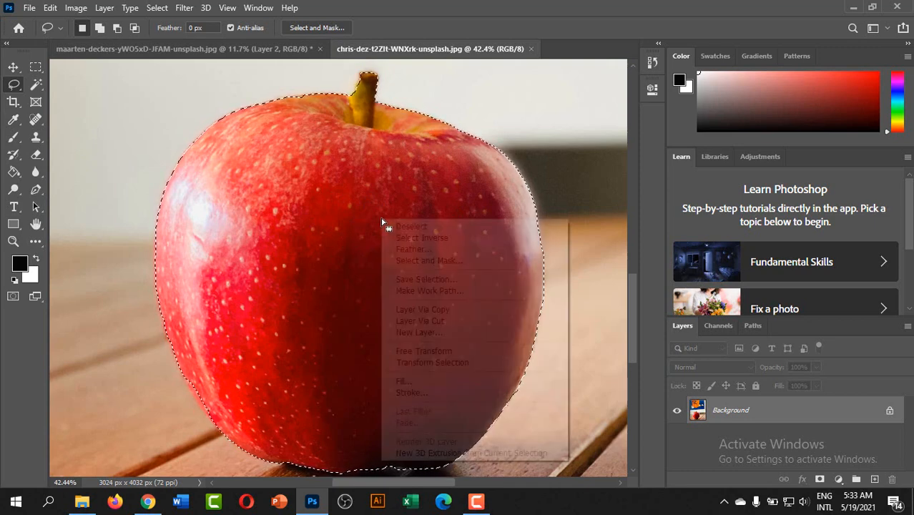
pyautogui.click(550, 164)
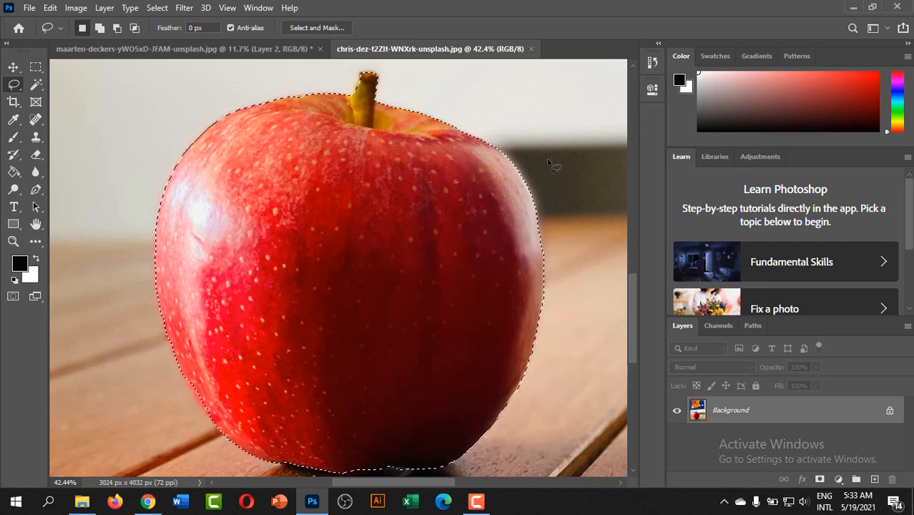
pyautogui.click(115, 98)
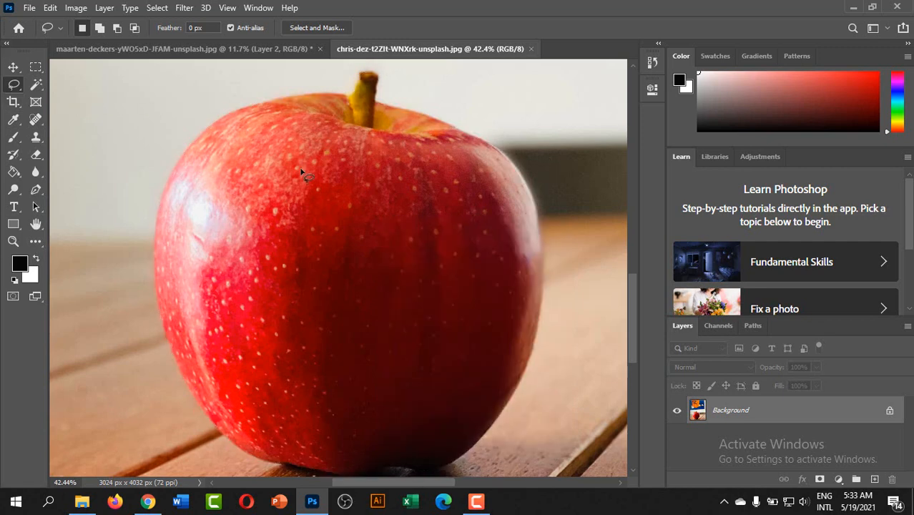
pyautogui.rightClick(13, 92)
pyautogui.click(82, 112)
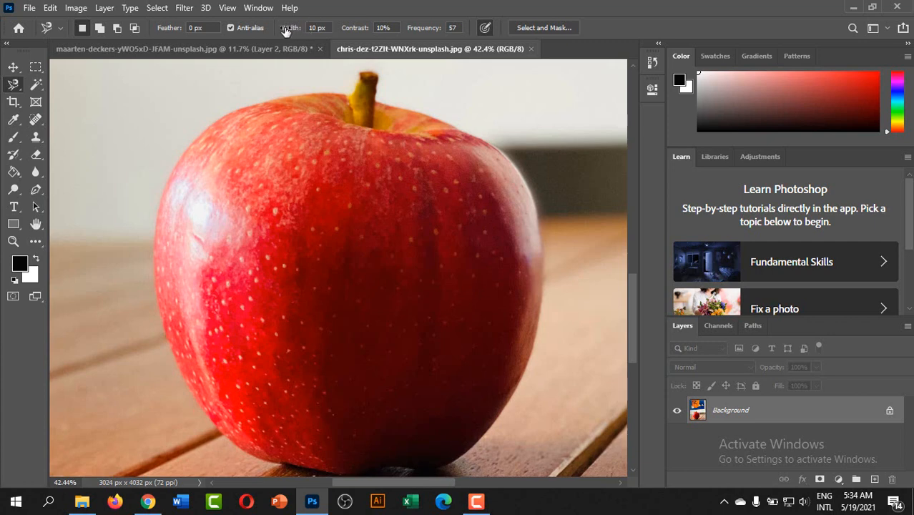
pyautogui.moveTo(286, 30); pyautogui.dragTo(288, 30)
pyautogui.moveTo(261, 33); pyautogui.dragTo(285, 34)
# - Trace around the whole apple and stem with the Magnetic Lasso, removing misplaced anchor points along the left edge, and close the selection
pyautogui.click(495, 423)
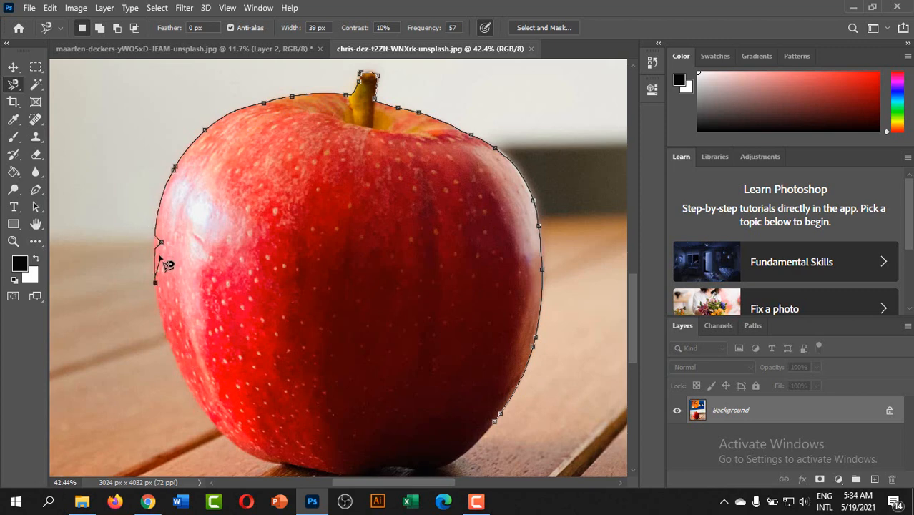
pyautogui.press('BackSpace')
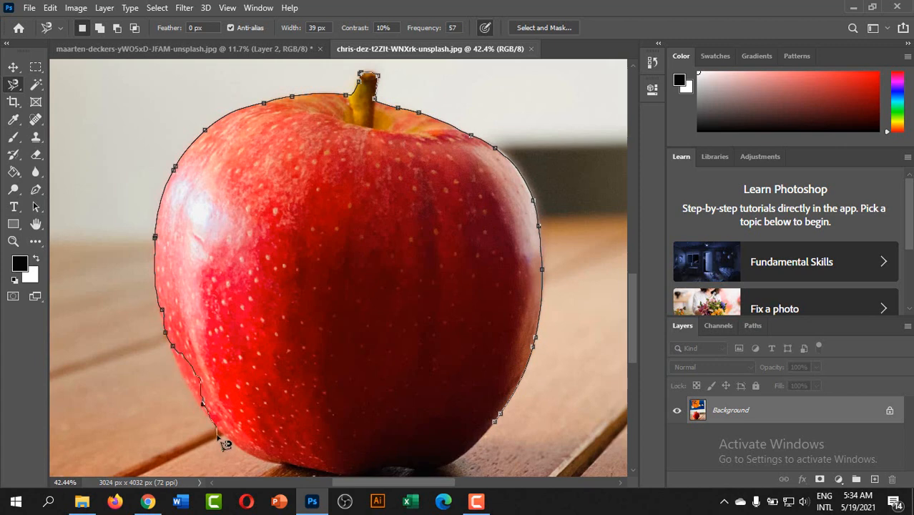
pyautogui.press('BackSpace')
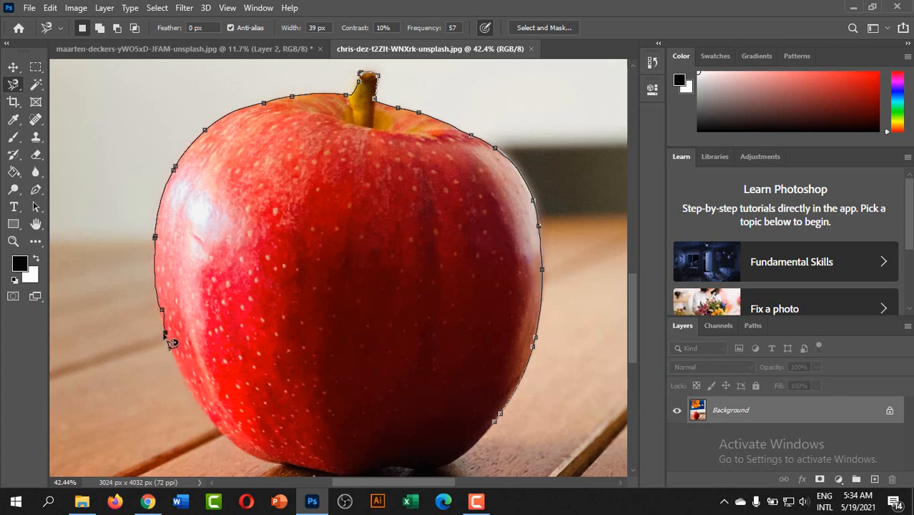
pyautogui.press('BackSpace')
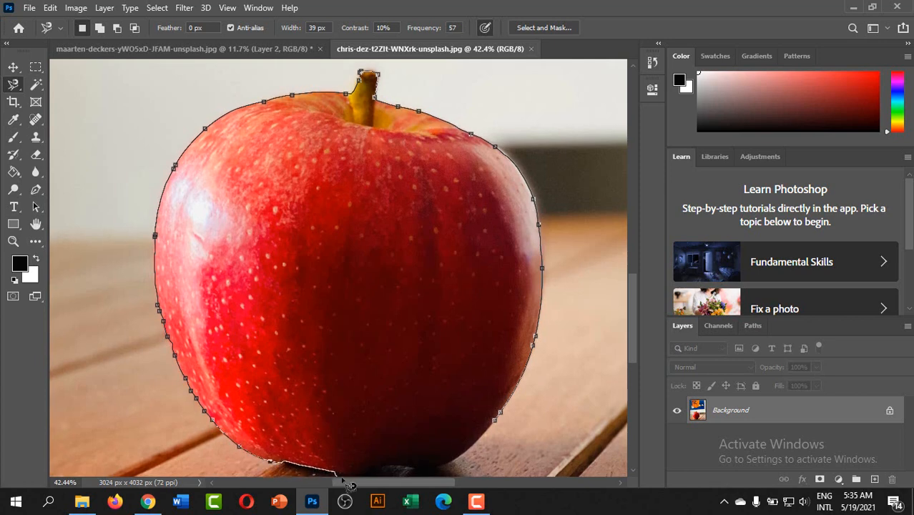
pyautogui.doubleClick(503, 422)
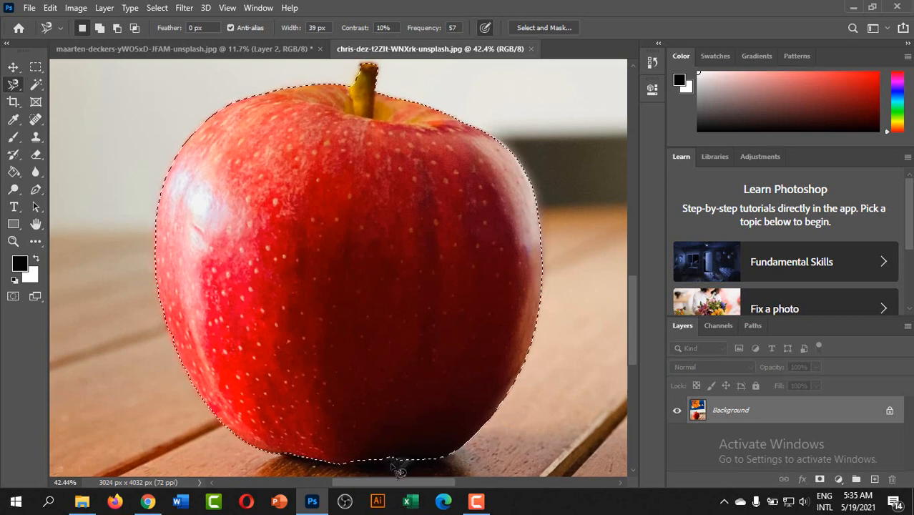
# - Clean up the selection at the apple's bottom edge with the Lasso tool, subtracting the small excess patch beneath it
pyautogui.rightClick(13, 83)
pyautogui.click(61, 84)
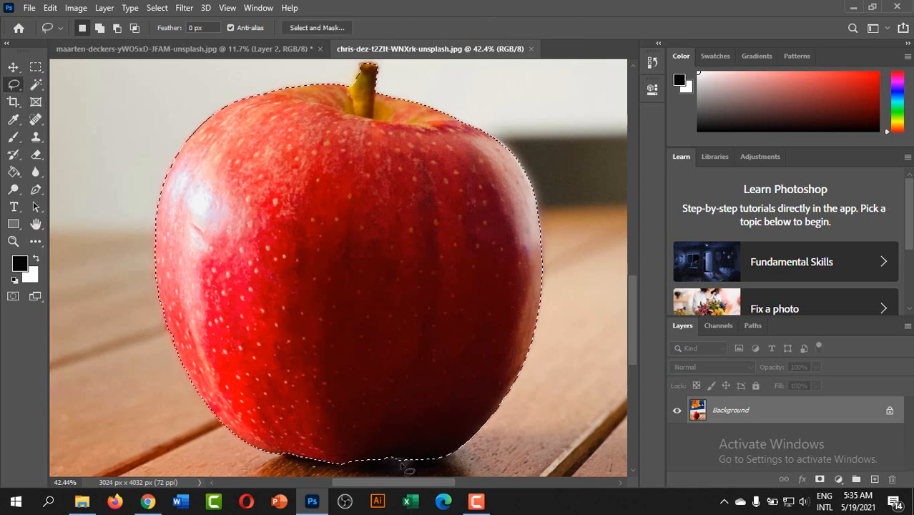
pyautogui.press('shift')
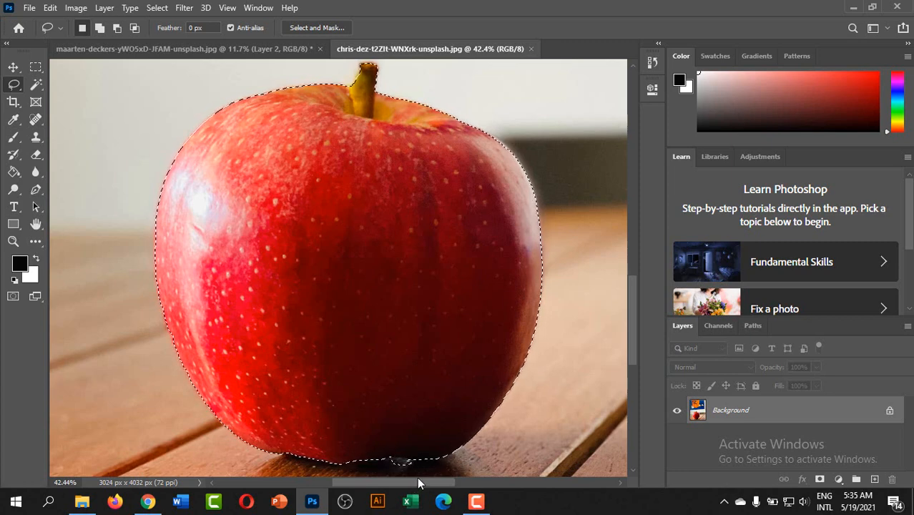
pyautogui.press('alt')
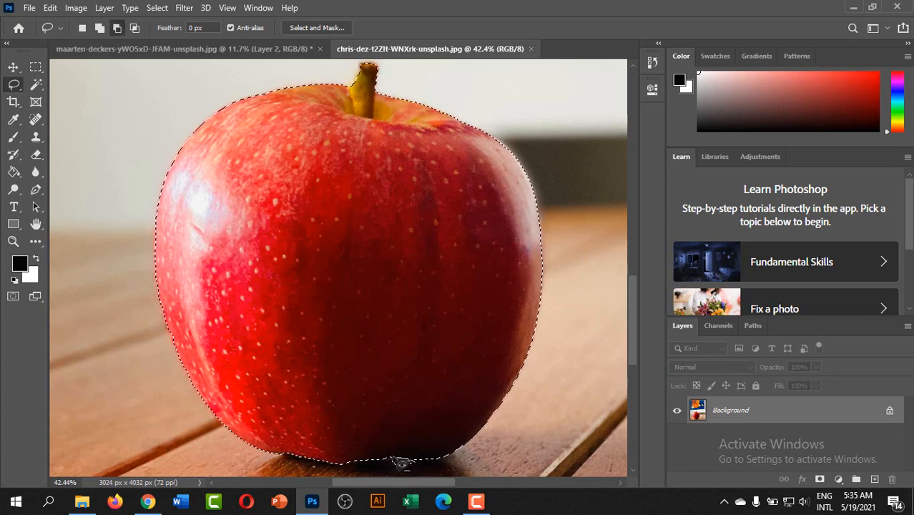
pyautogui.moveTo(402, 461)
pyautogui.mouseDown()
pyautogui.moveTo(386, 464)
pyautogui.moveTo(408, 473)
pyautogui.moveTo(427, 468)
pyautogui.mouseUp()
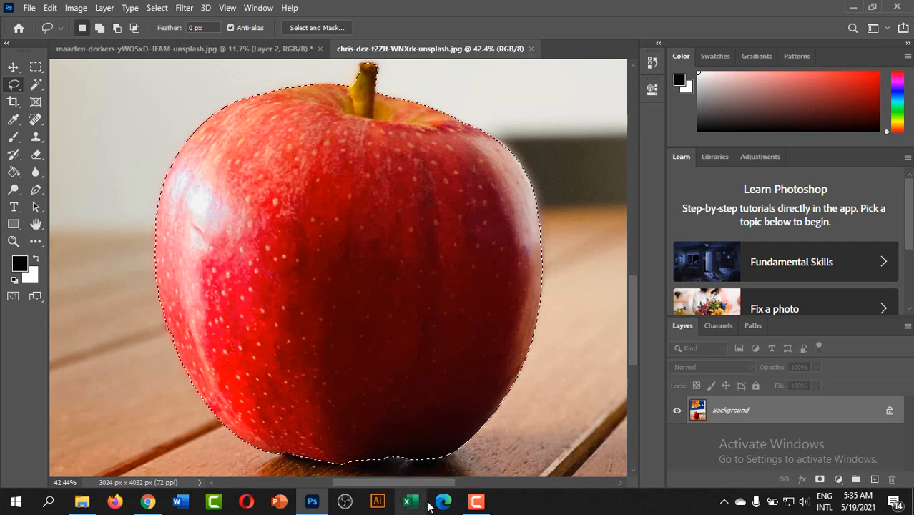
# - Copy the selected apple to a new layer and hide the Background layer
pyautogui.rightClick(421, 280)
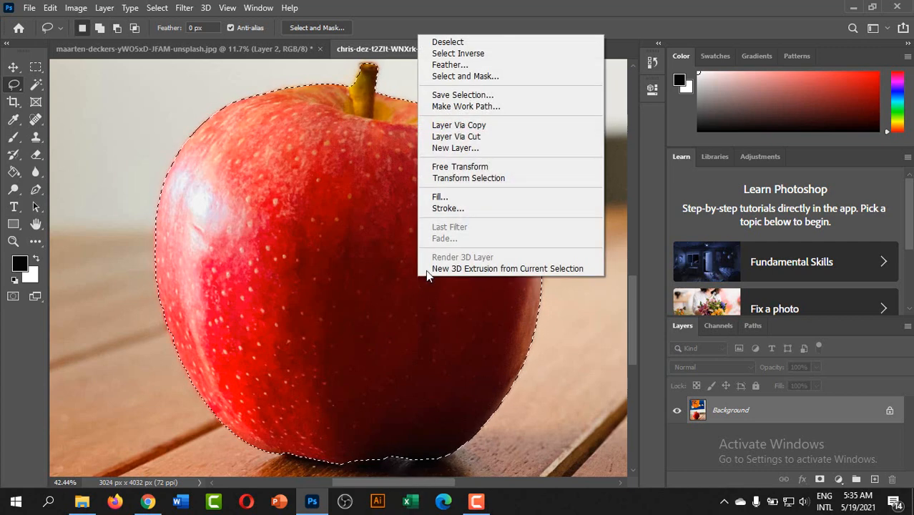
pyautogui.click(467, 126)
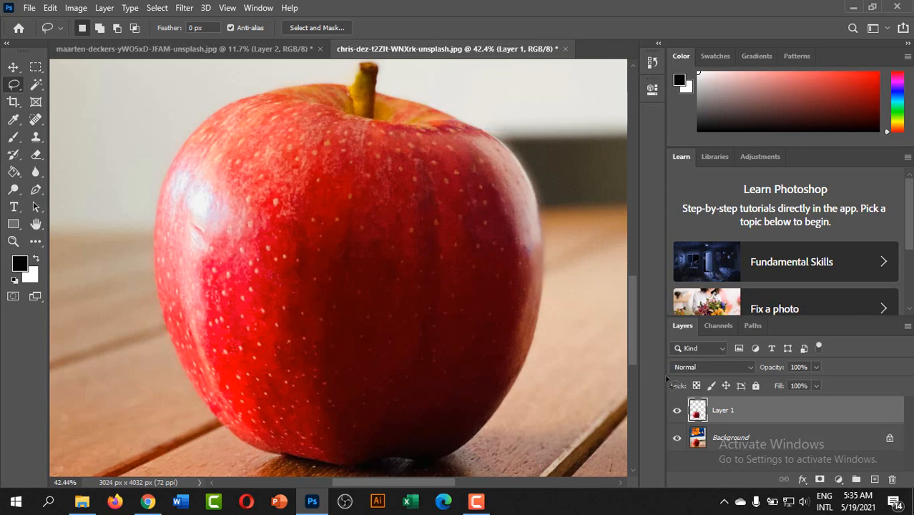
pyautogui.click(678, 440)
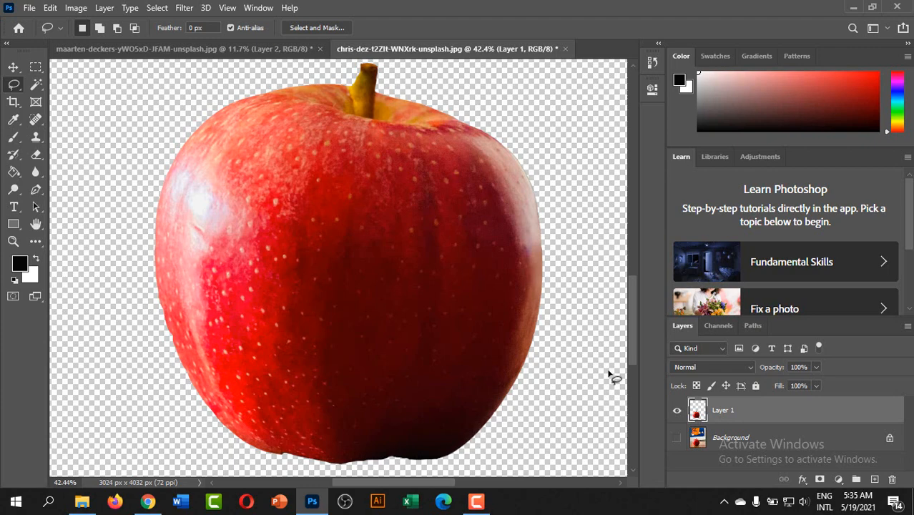
# - Set the foreground color to light green, hex 64f46e
pyautogui.scroll(-5, 490, 330)
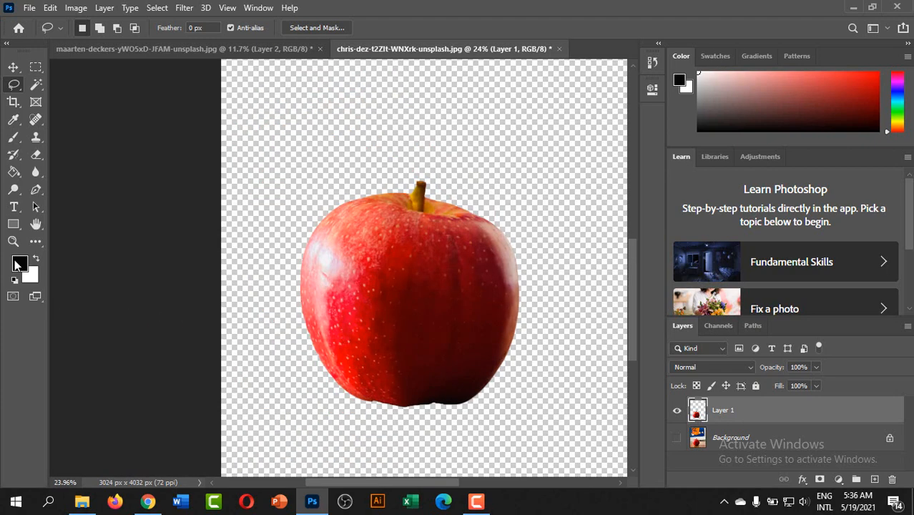
pyautogui.click(21, 265)
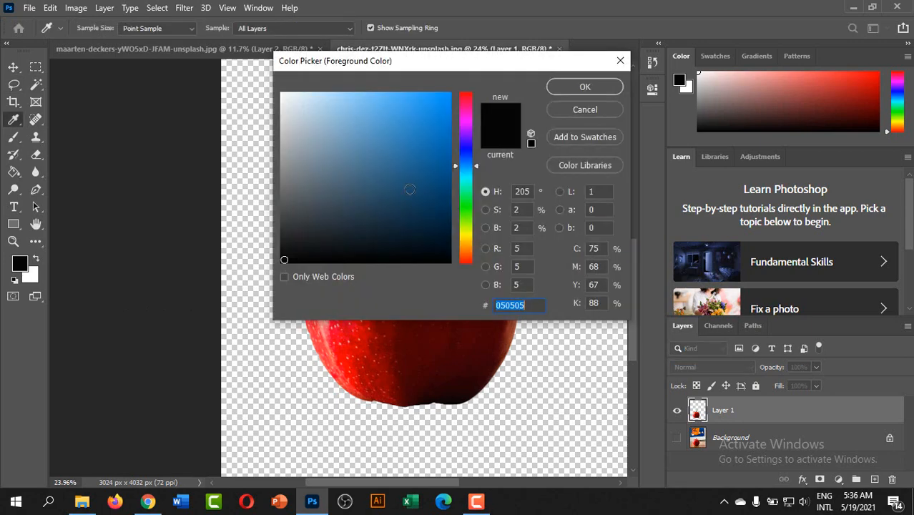
pyautogui.click(469, 207)
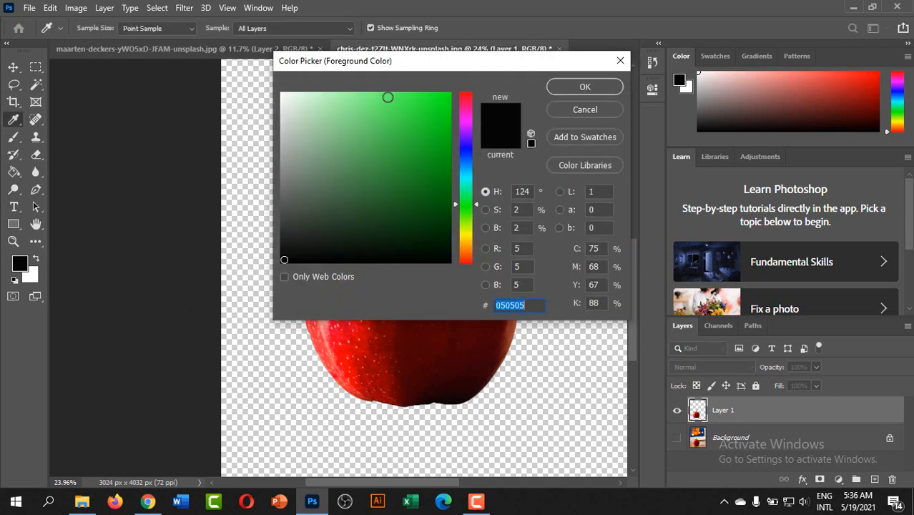
pyautogui.click(381, 99)
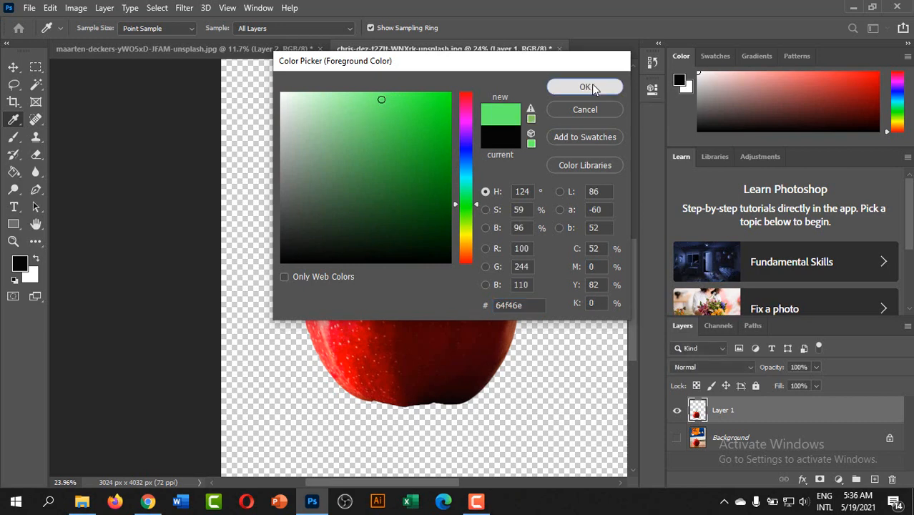
pyautogui.click(587, 87)
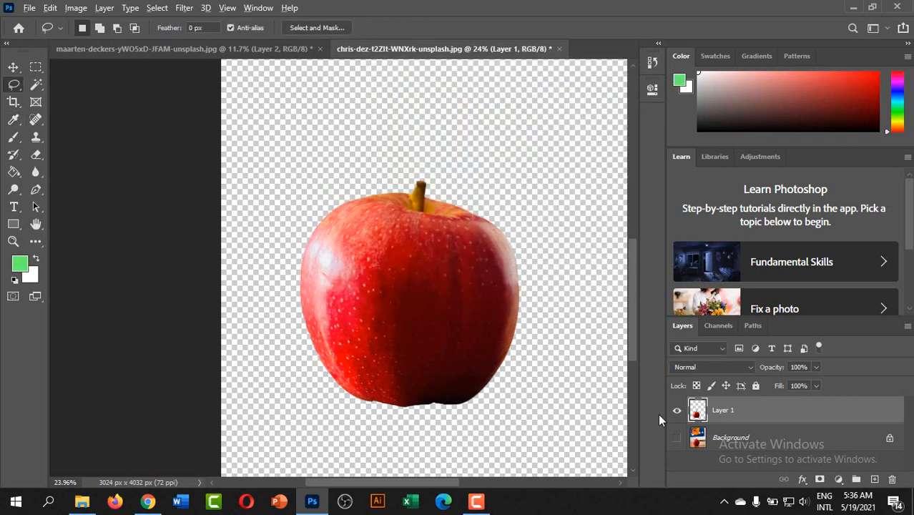
# - Add a new layer beneath the apple layer and fill it with the green foreground color, undoing the fill on the apple layer
pyautogui.hotkey('alt', 'BackSpace')
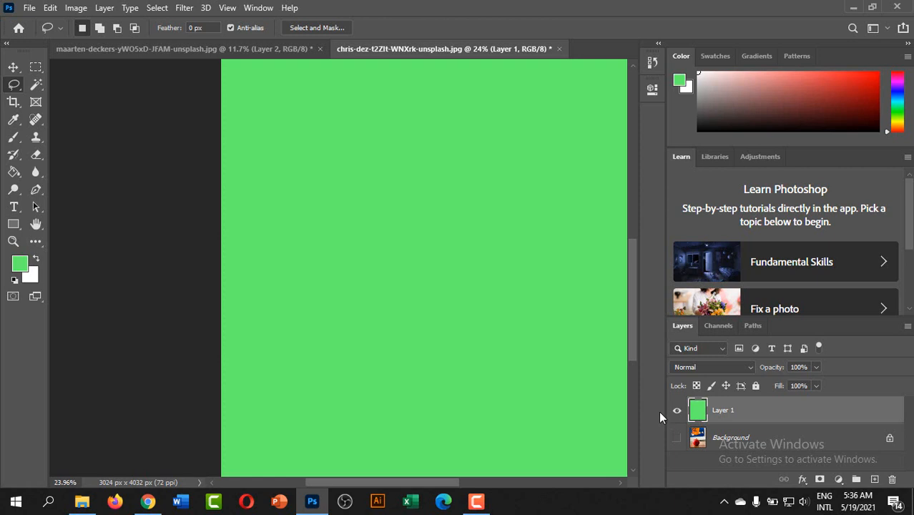
pyautogui.hotkey('ctrl', 'z')
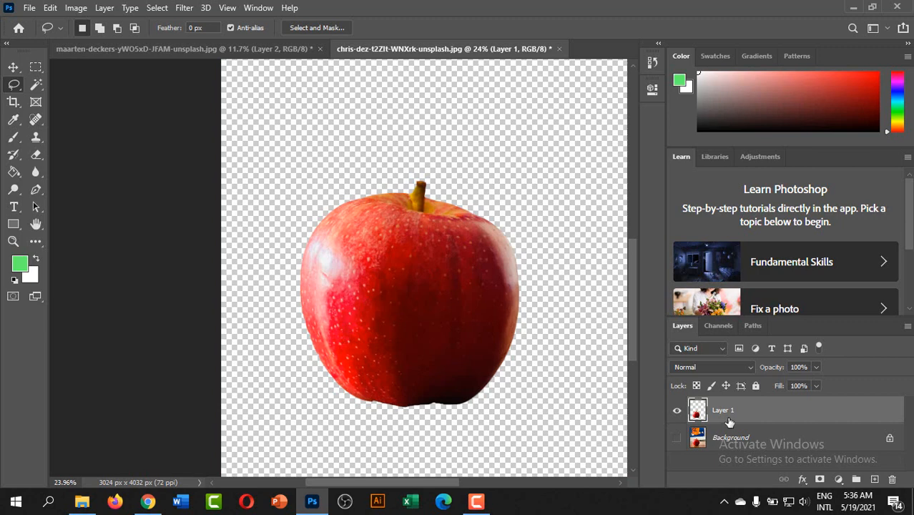
pyautogui.click(874, 479)
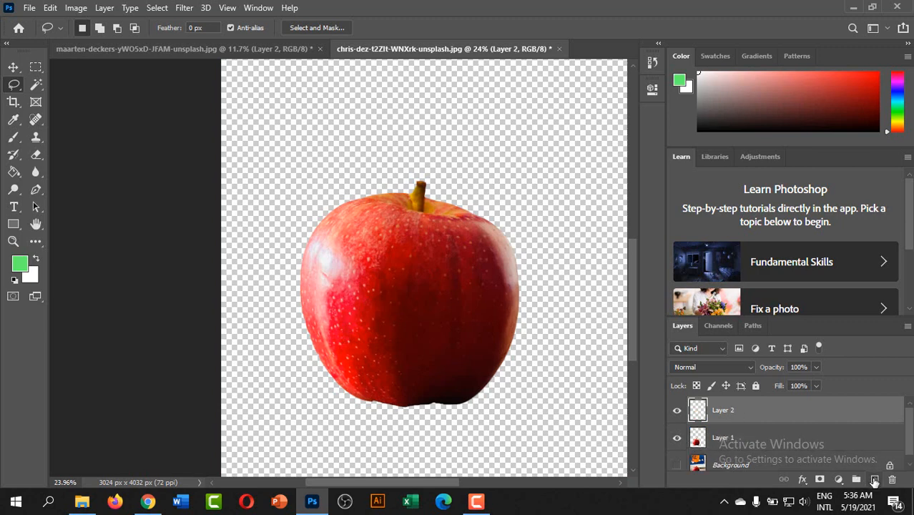
pyautogui.moveTo(736, 412); pyautogui.dragTo(734, 453)
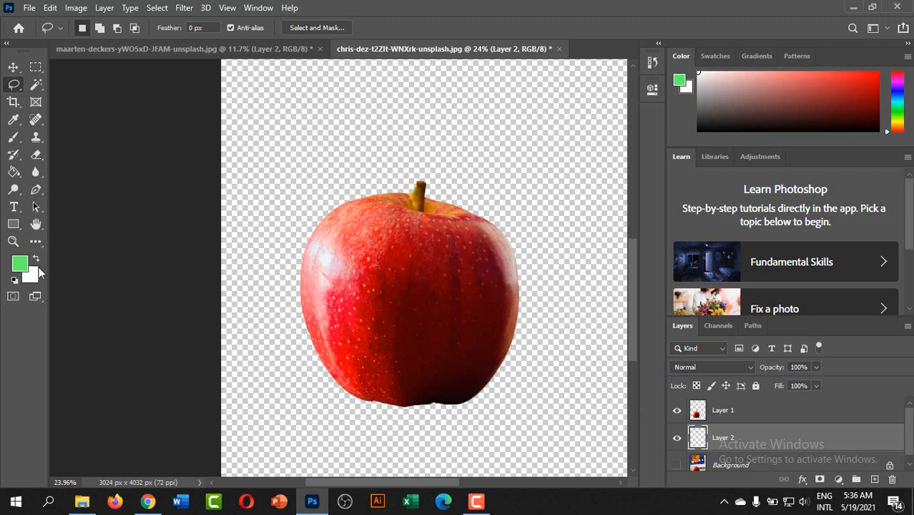
pyautogui.hotkey('alt', 'BackSpace')
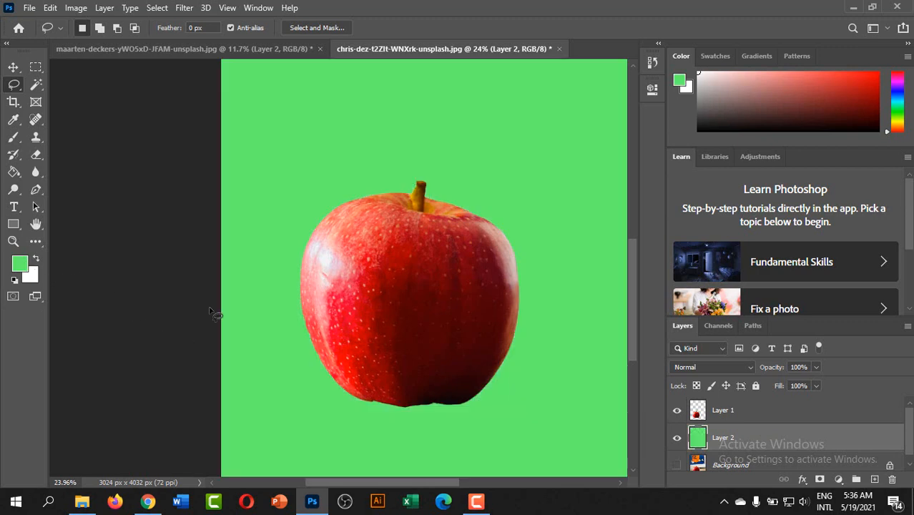